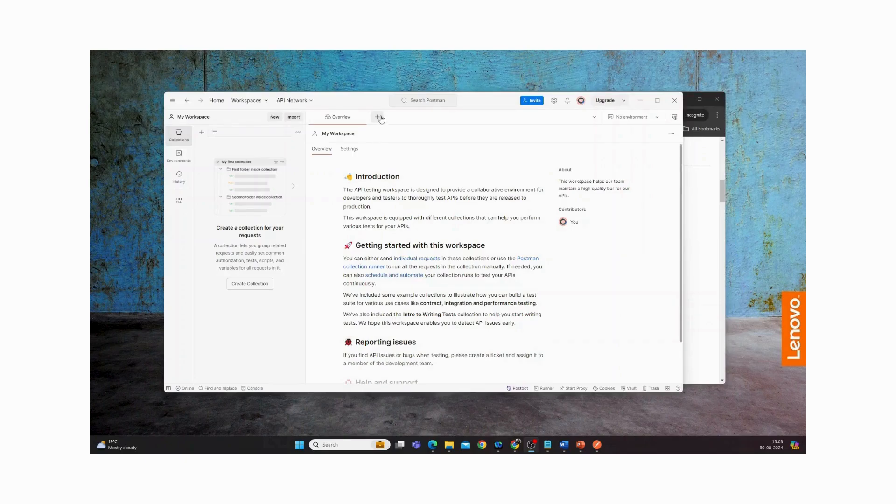
{"action": "left_click", "coordinate": [379, 118]}
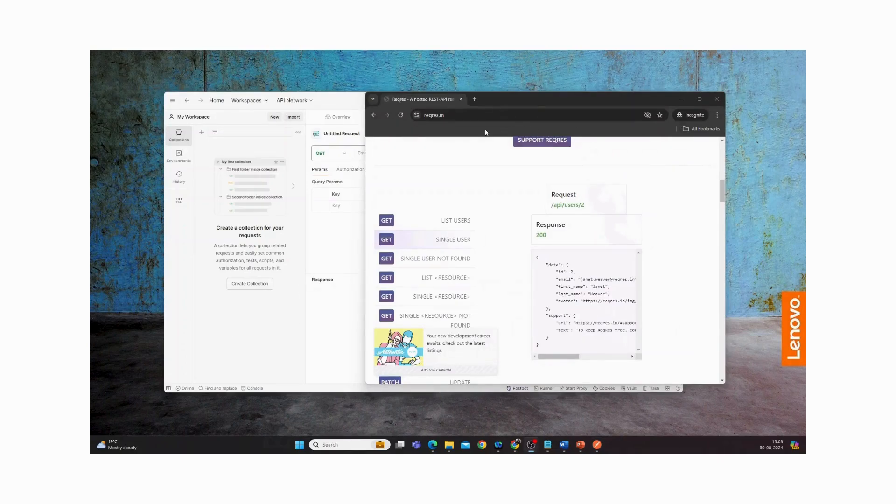
{"action": "left_click", "coordinate": [476, 115]}
{"action": "key", "text": "ctrl+c"}
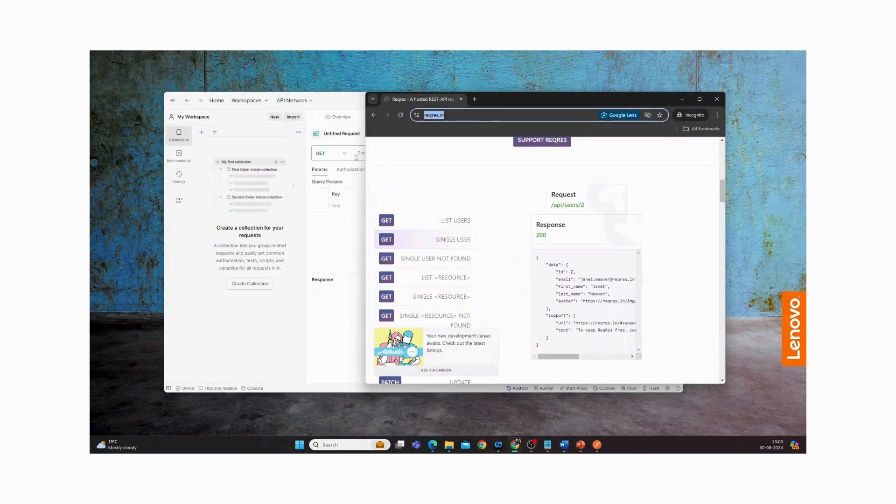
{"action": "left_click", "coordinate": [345, 215]}
{"action": "left_click", "coordinate": [391, 153]}
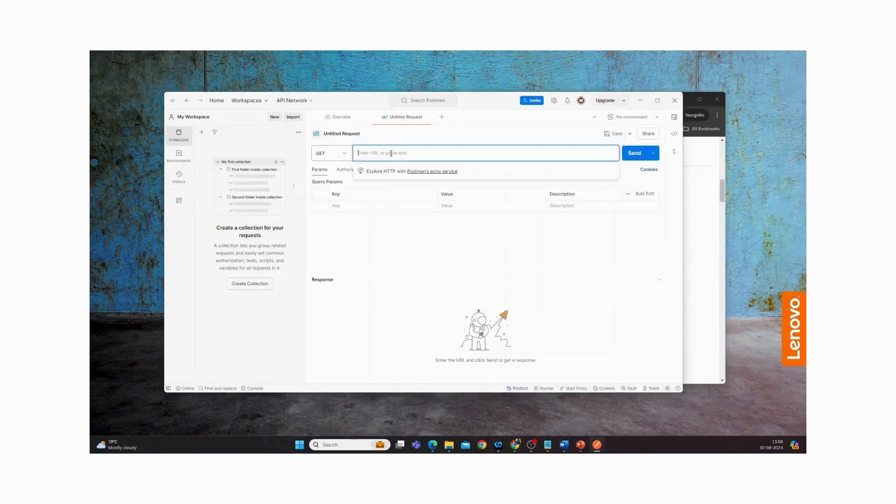
{"action": "key", "text": "ctrl+v"}
{"action": "left_click", "coordinate": [708, 216]}
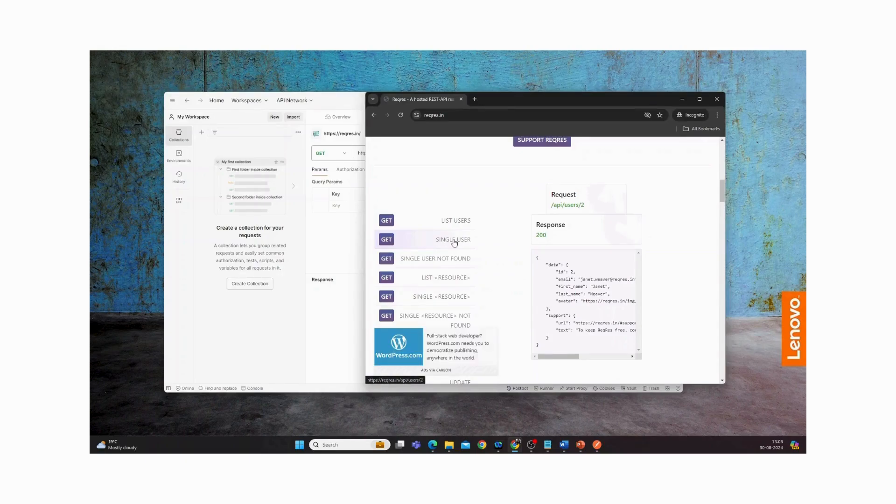
{"action": "left_click_drag", "start_coordinate": [550, 209], "coordinate": [585, 206]}
{"action": "key", "text": "ctrl+c"}
{"action": "left_click", "coordinate": [342, 237]}
{"action": "left_click", "coordinate": [402, 153]}
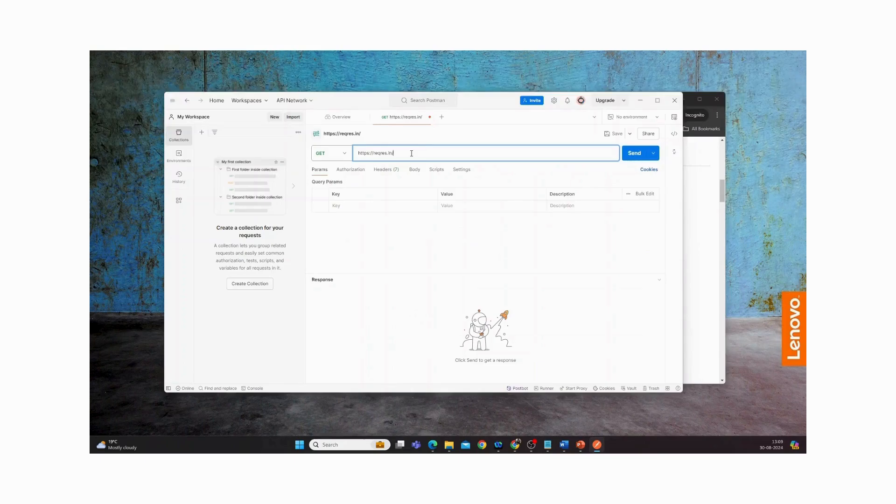
{"action": "key", "text": "ctrl+v"}
{"action": "key", "text": "BackSpace"}
{"action": "left_click", "coordinate": [634, 154]}
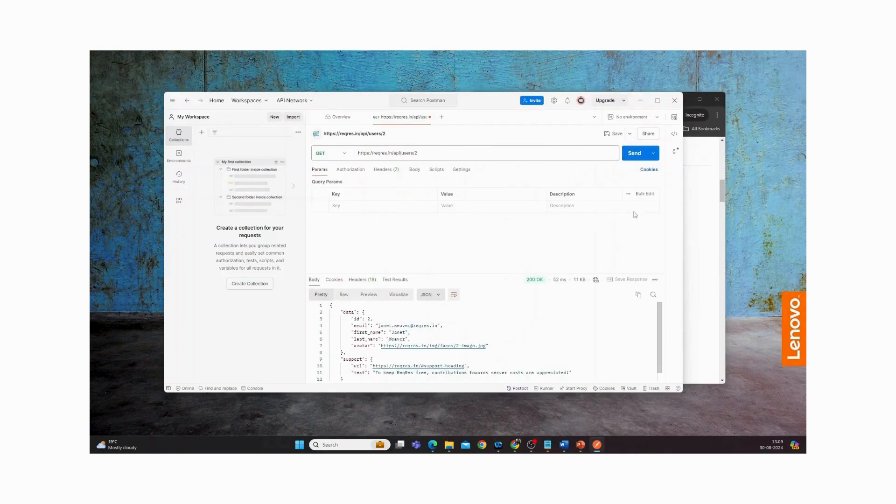
{"action": "mouse_move", "coordinate": [535, 284]}
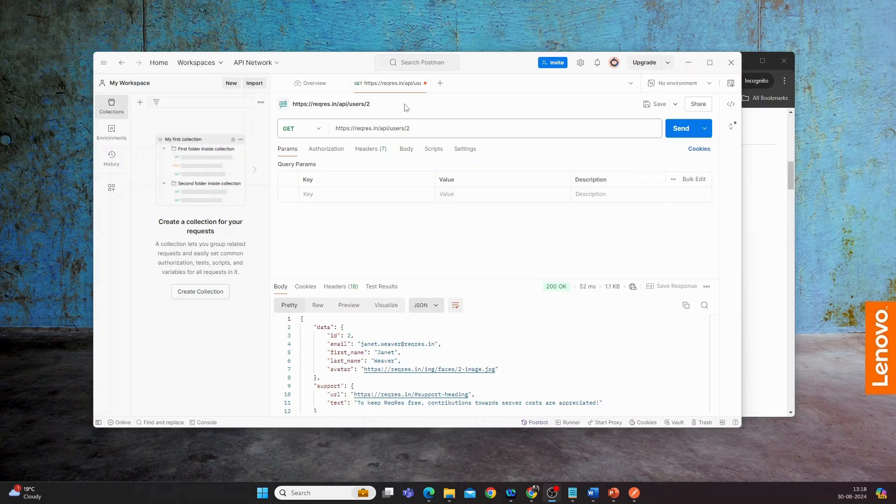
Start saving the request to a collection and name the new collection UserManagementAPITest
{"action": "left_click", "coordinate": [655, 106]}
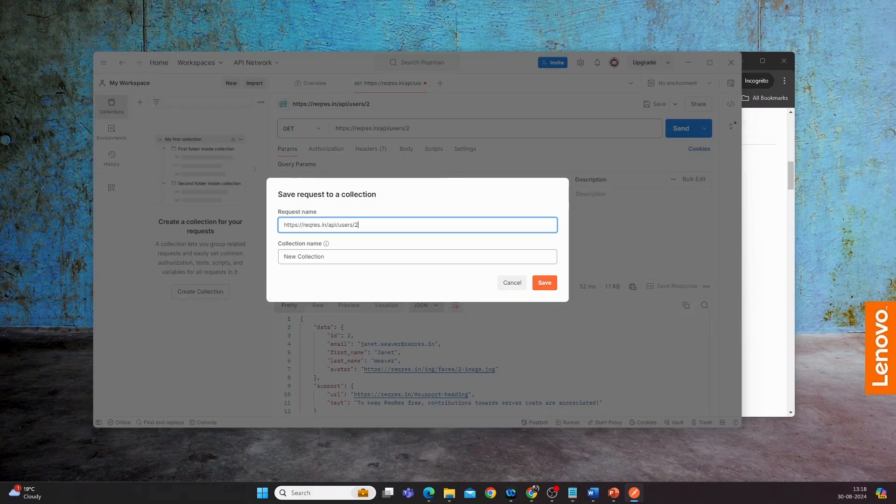
{"action": "left_click", "coordinate": [775, 280]}
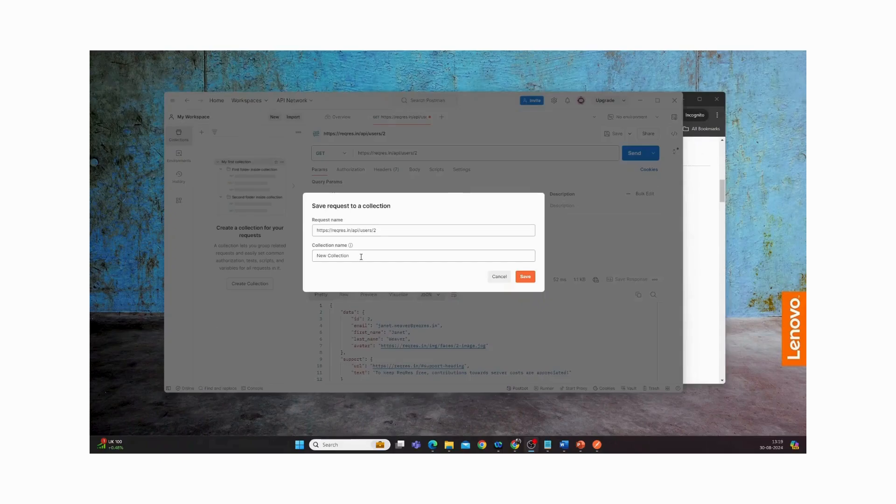
{"action": "left_click_drag", "start_coordinate": [362, 255], "coordinate": [306, 261]}
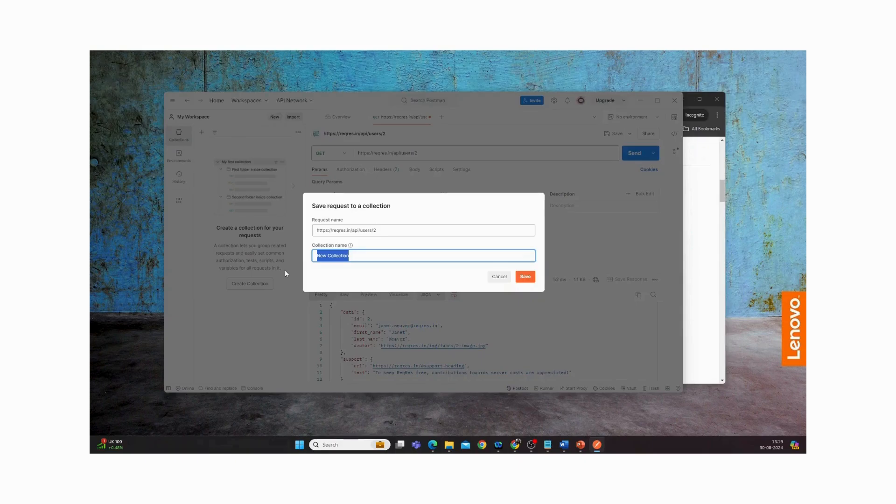
{"action": "type", "text": "UserM"}
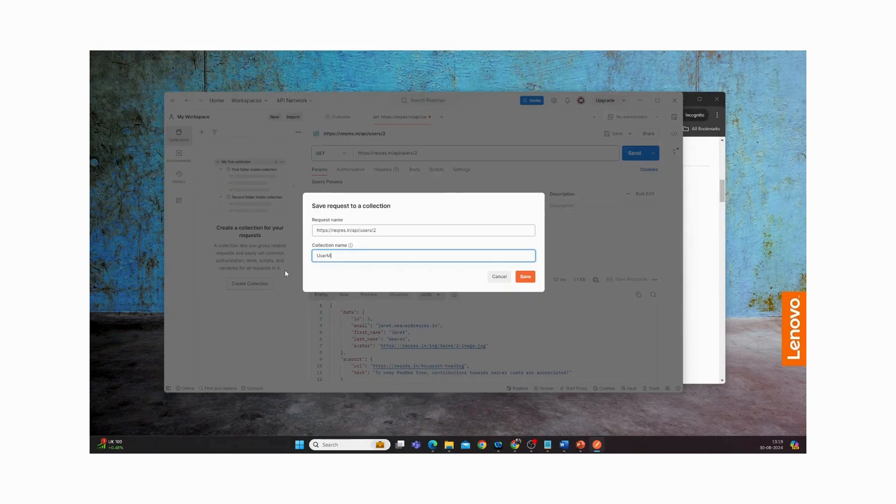
{"action": "type", "text": "anagementAPITest"}
Name the request GetSingleUserRecord and save it to the new collection
{"action": "left_click", "coordinate": [391, 231]}
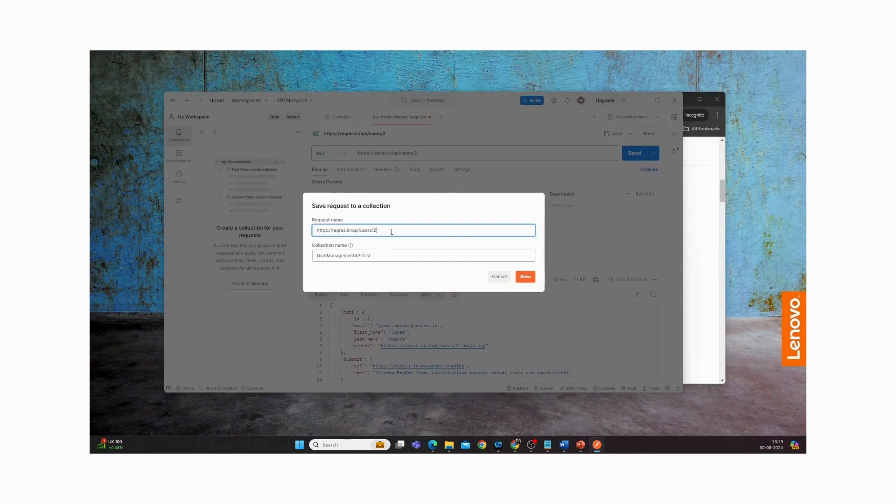
{"action": "left_click_drag", "start_coordinate": [392, 231], "coordinate": [315, 231]}
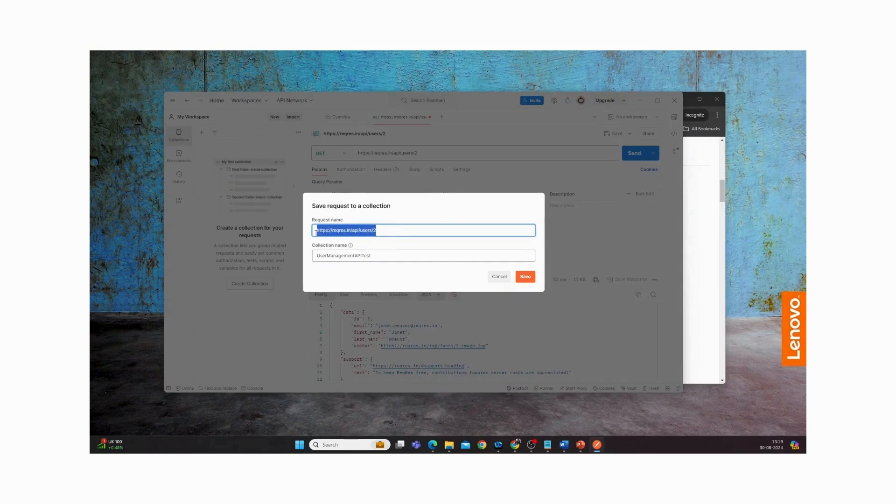
{"action": "type", "text": "Ge"}
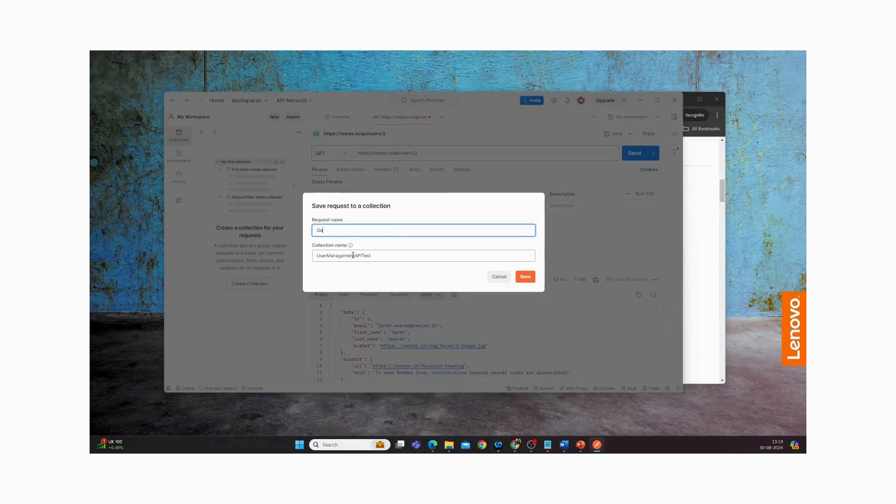
{"action": "type", "text": "tSingleUserRecord"}
{"action": "left_click", "coordinate": [525, 277]}
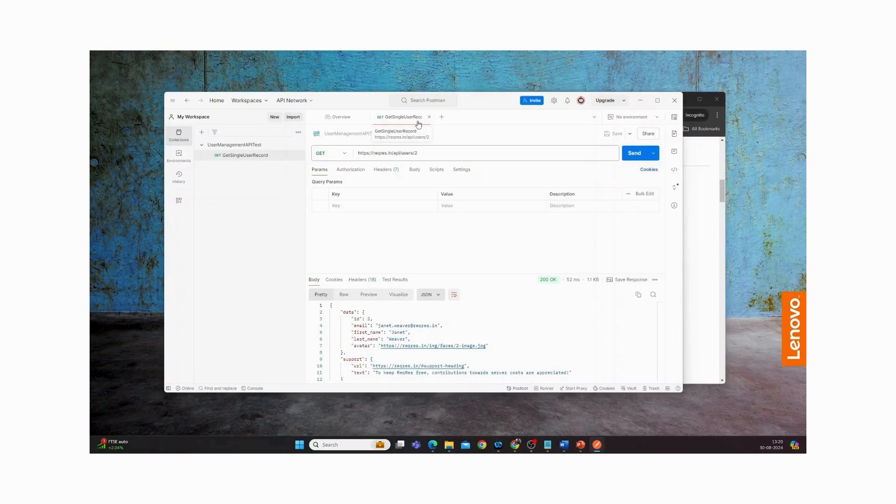
Change the user ID in the GetSingleUserRecord URL to 3 and restore it to 2
{"action": "left_click", "coordinate": [422, 153]}
{"action": "type", "text": "3"}
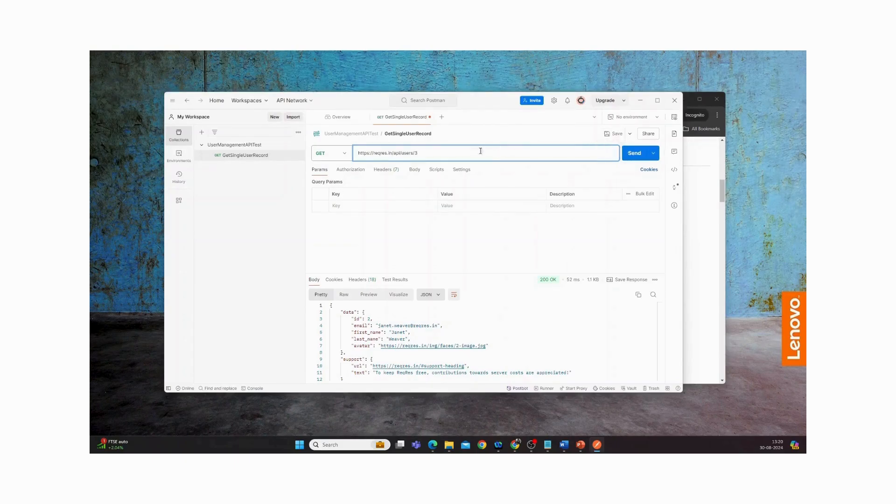
{"action": "key", "text": "BackSpace"}
{"action": "type", "text": "2"}
Create another blank request and show the SINGLE USER NOT FOUND example on the Reqres site in the browser
{"action": "left_click", "coordinate": [441, 118]}
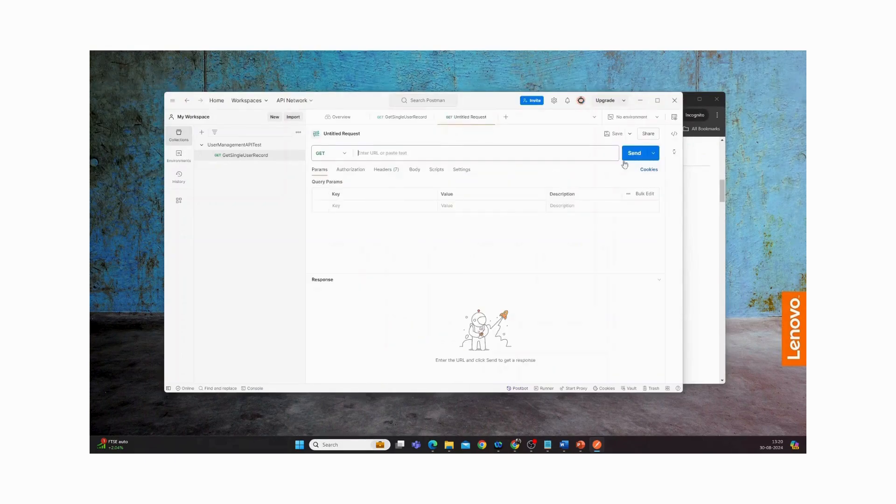
{"action": "left_click", "coordinate": [704, 232]}
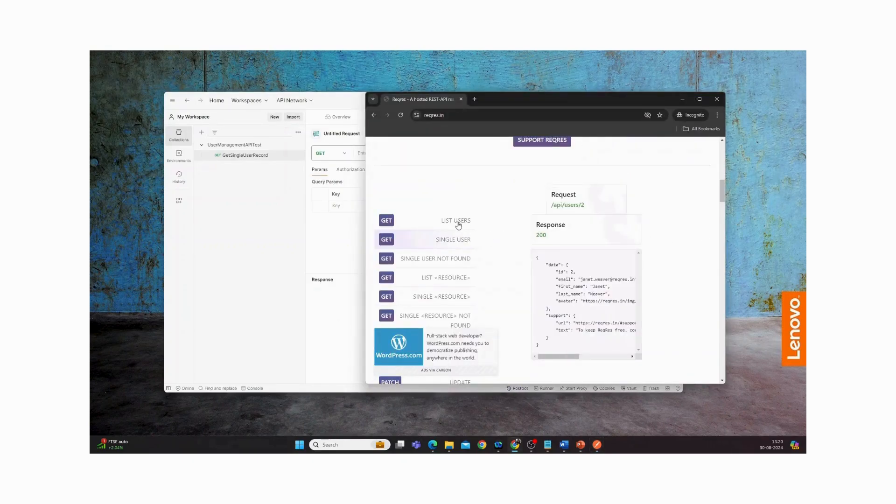
{"action": "left_click", "coordinate": [436, 264]}
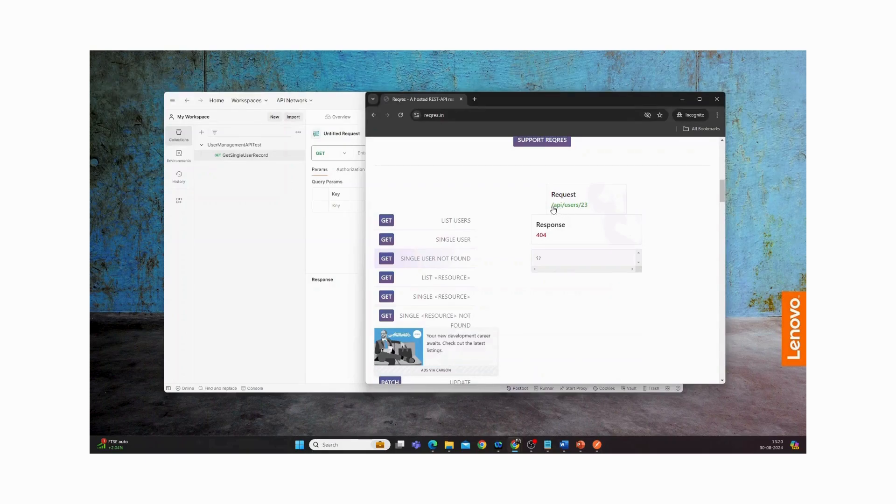
{"action": "left_click_drag", "start_coordinate": [551, 209], "coordinate": [588, 206]}
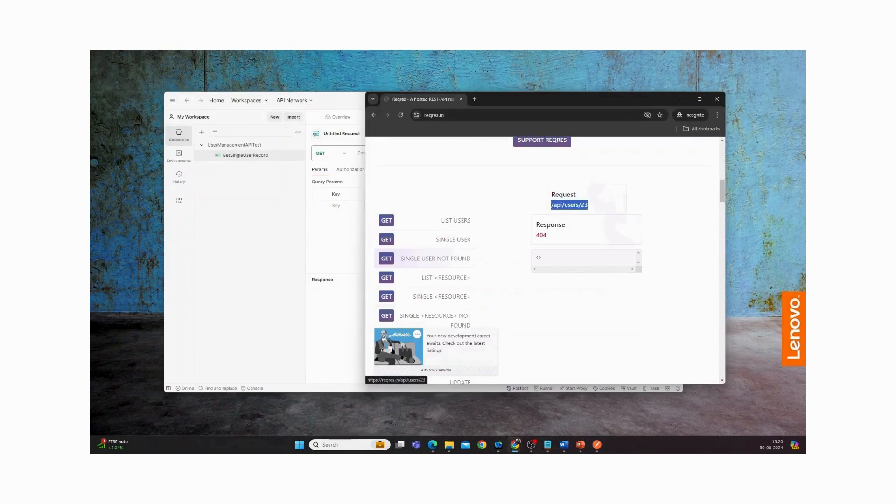
{"action": "left_click", "coordinate": [466, 115]}
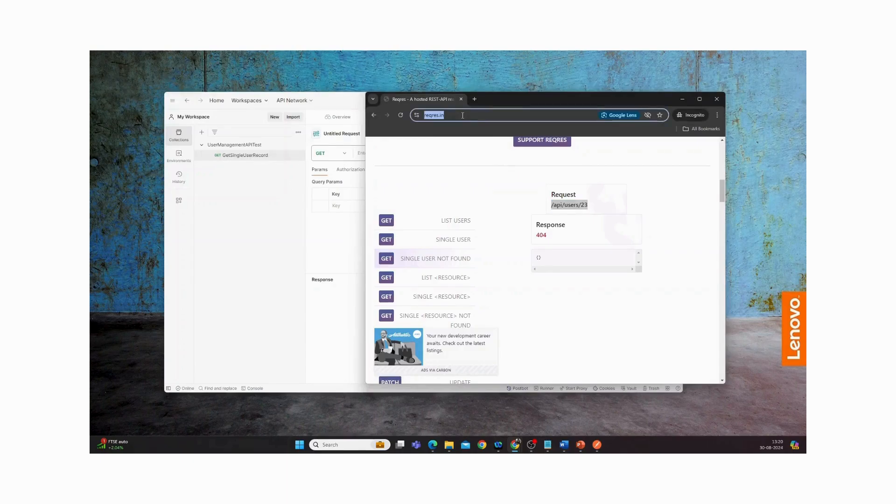
{"action": "key", "text": "ctrl+c"}
{"action": "left_click", "coordinate": [347, 166]}
{"action": "left_click", "coordinate": [425, 152]}
{"action": "key", "text": "ctrl+v"}
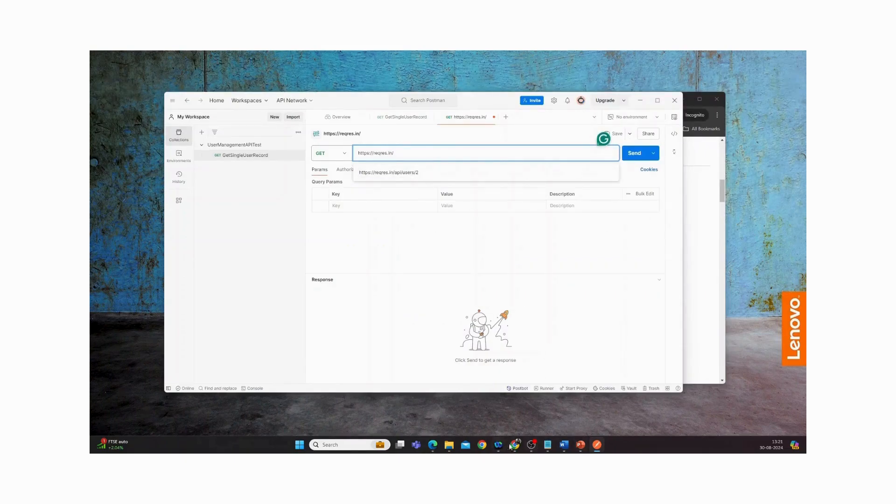
{"action": "left_click", "coordinate": [709, 286]}
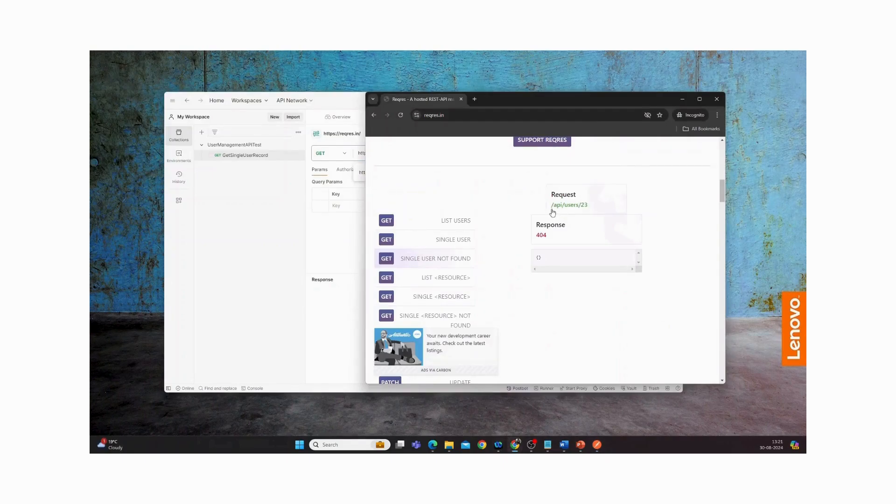
{"action": "left_click_drag", "start_coordinate": [550, 206], "coordinate": [589, 205]}
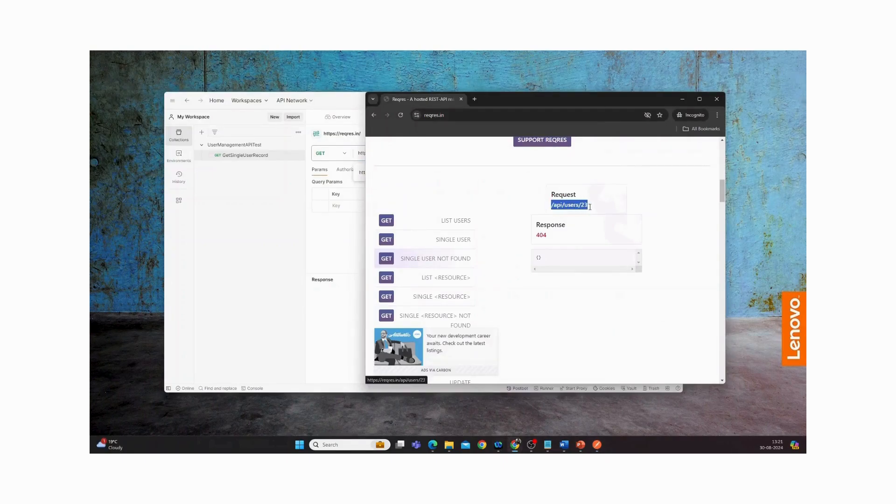
{"action": "left_click", "coordinate": [347, 200]}
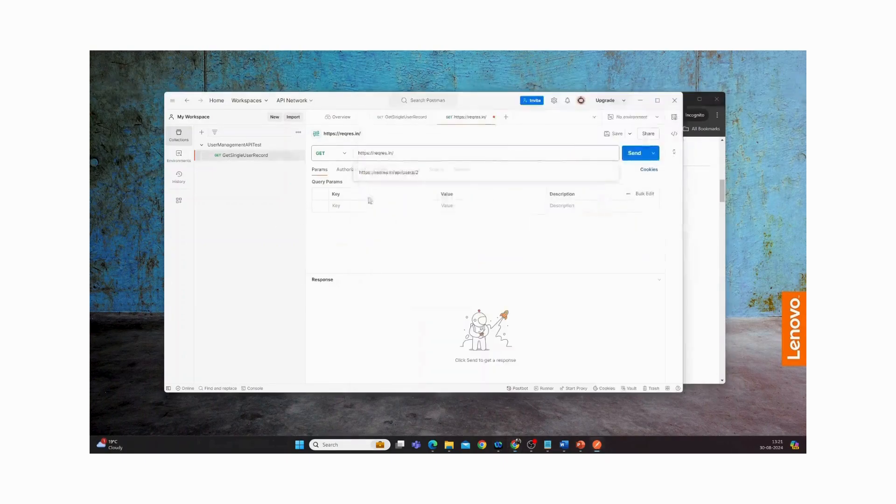
{"action": "left_click", "coordinate": [436, 155]}
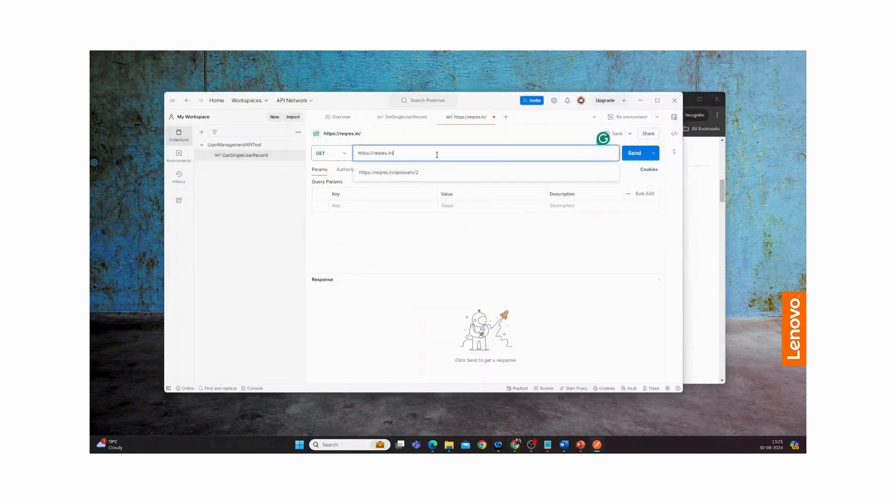
{"action": "left_click", "coordinate": [394, 153]}
{"action": "key", "text": "BackSpace"}
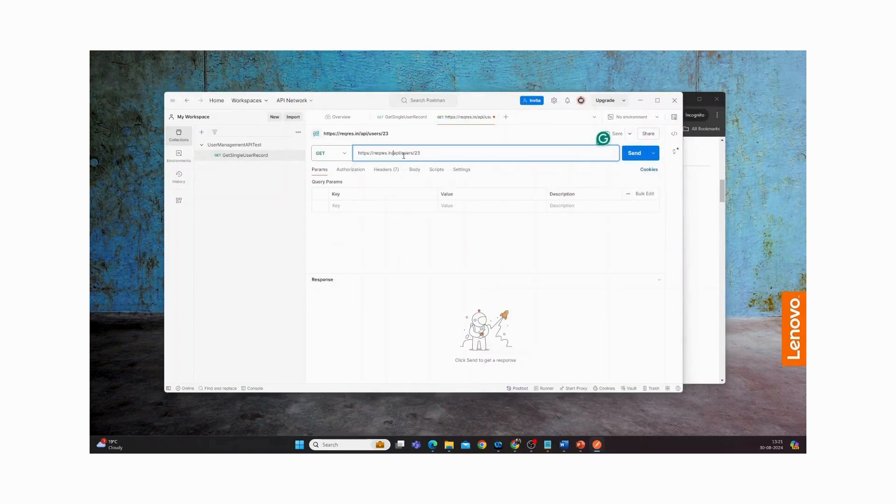
{"action": "left_click", "coordinate": [633, 158]}
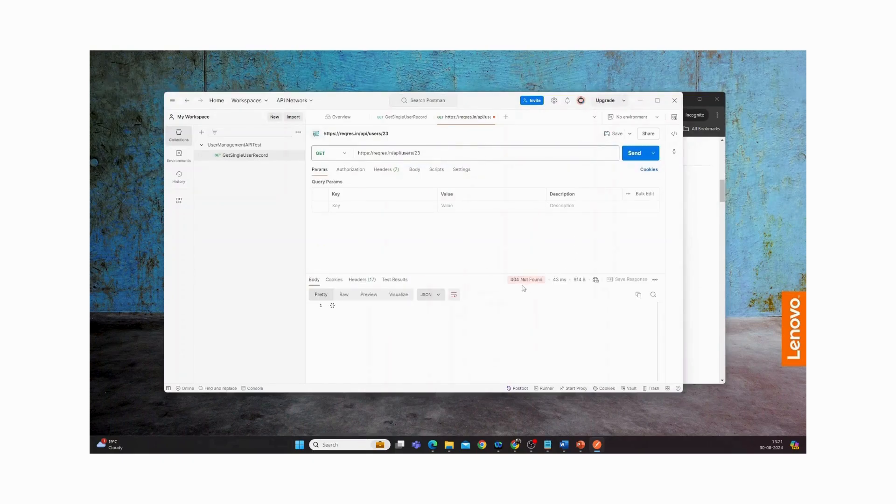
Save the request as GetUserNotFound in the UserManagementAPITest collection
{"action": "mouse_move", "coordinate": [522, 283]}
{"action": "left_click", "coordinate": [613, 134]}
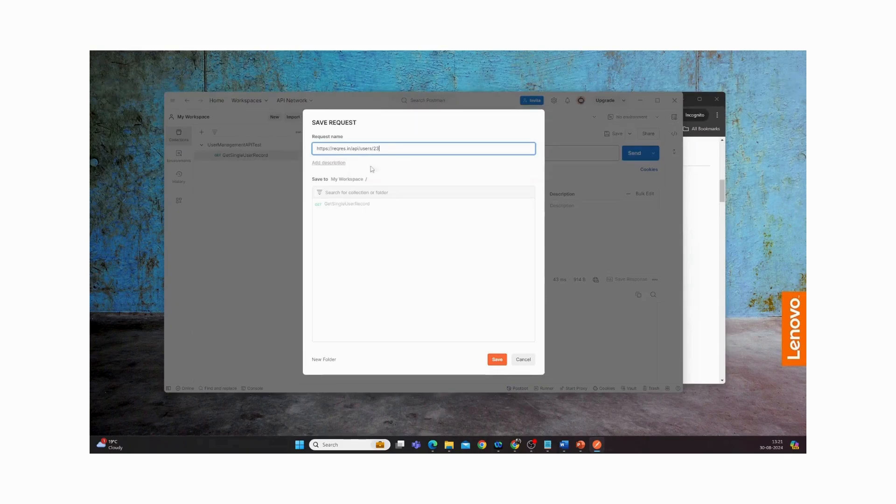
{"action": "left_click_drag", "start_coordinate": [389, 148], "coordinate": [317, 147]}
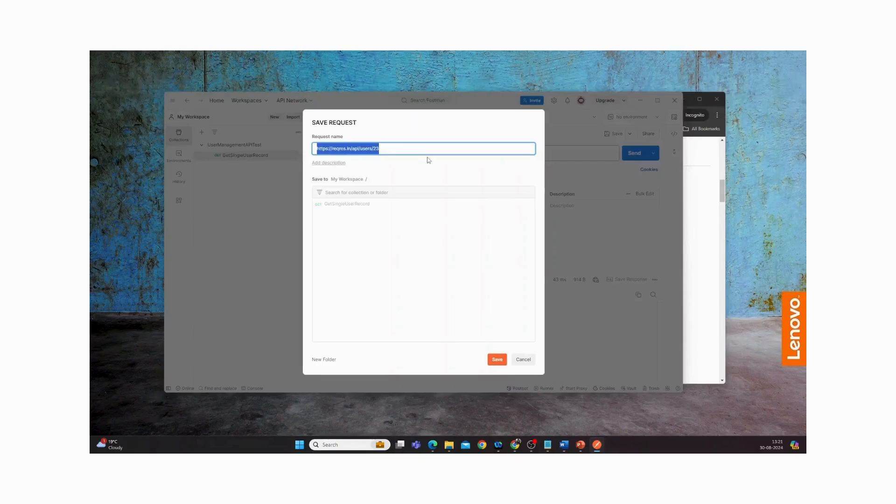
{"action": "type", "text": "GetUserNotFound"}
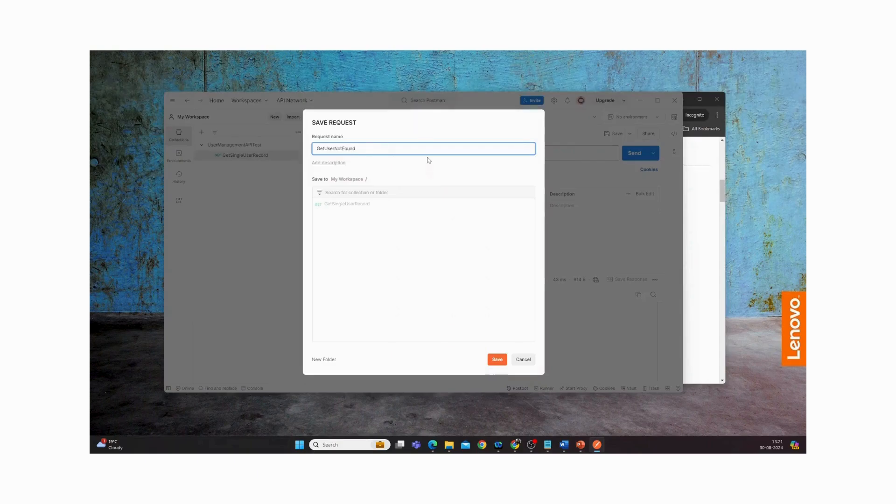
{"action": "left_click", "coordinate": [497, 359]}
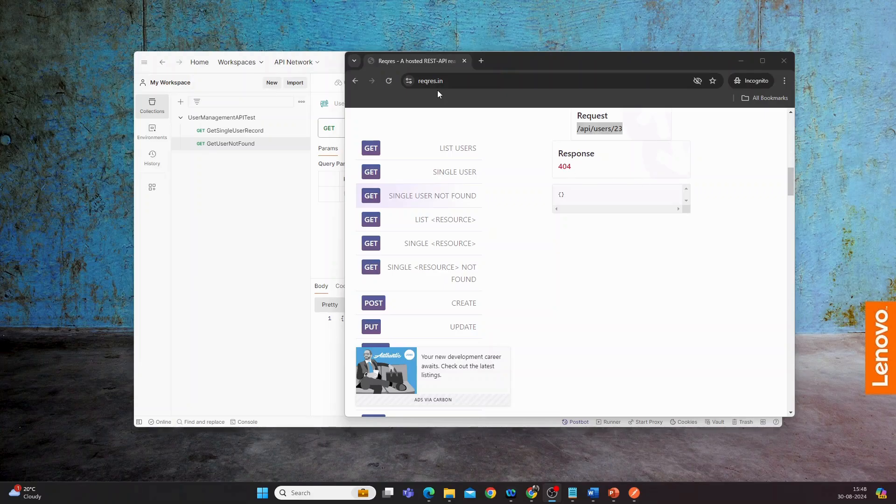
{"action": "scroll", "coordinate": [462, 225], "scroll_direction": "up", "scroll_amount": 2}
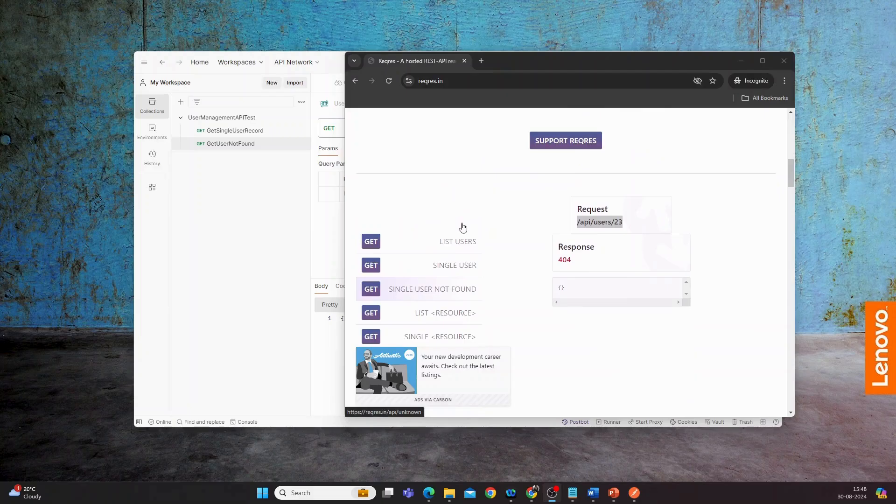
{"action": "scroll", "coordinate": [462, 226], "scroll_direction": "down", "scroll_amount": 2}
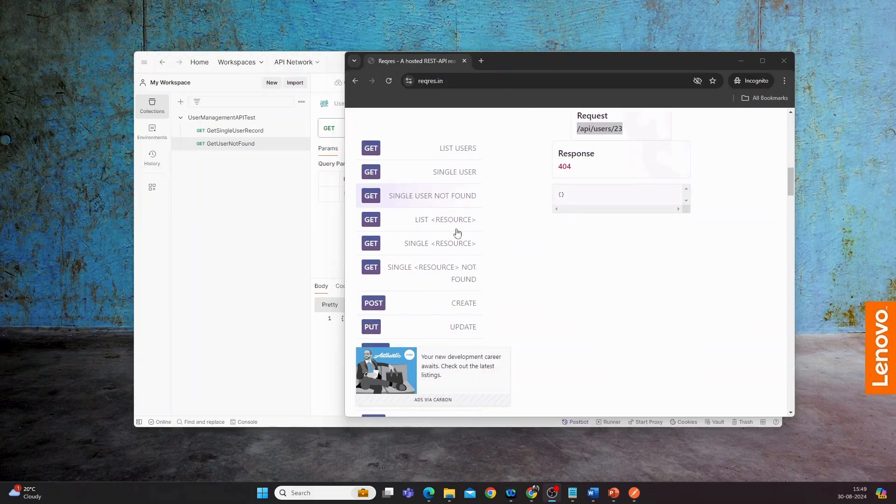
{"action": "scroll", "coordinate": [458, 210], "scroll_direction": "up", "scroll_amount": 3}
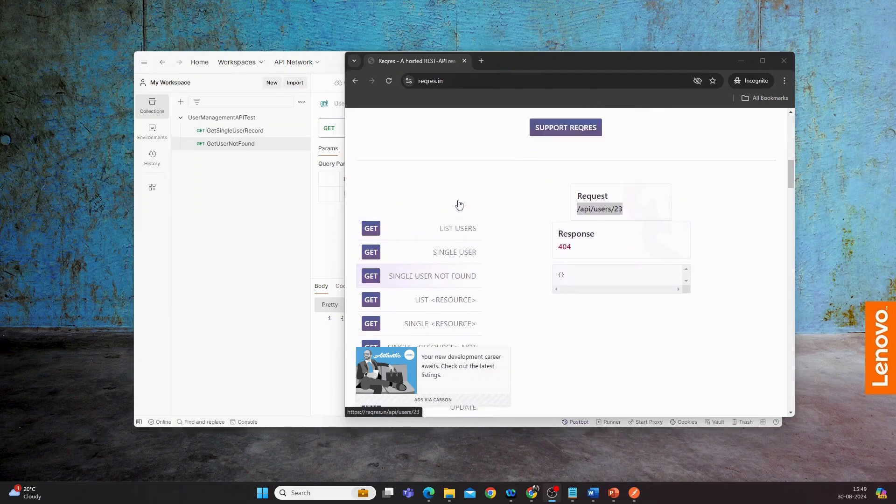
Look through the list of example API requests on the Reqres site
{"action": "scroll", "coordinate": [459, 204], "scroll_direction": "up", "scroll_amount": 2}
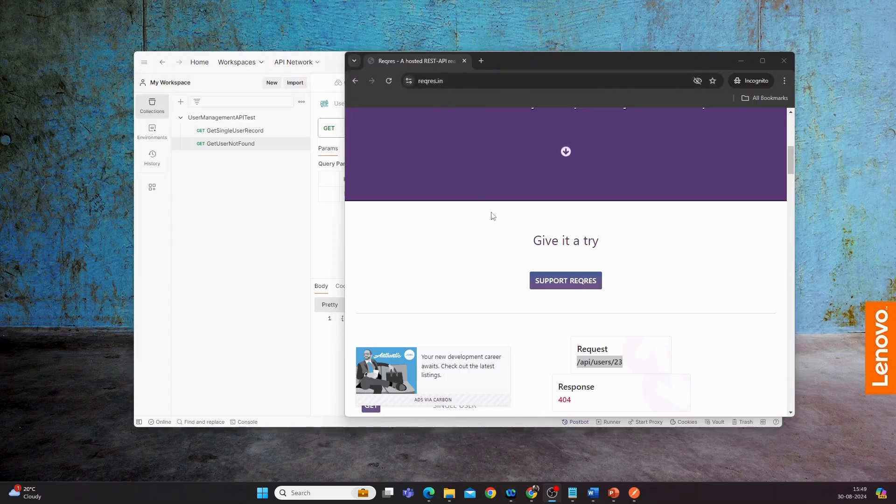
{"action": "scroll", "coordinate": [492, 216], "scroll_direction": "down", "scroll_amount": 2}
{"action": "scroll", "coordinate": [492, 216], "scroll_direction": "down", "scroll_amount": 2}
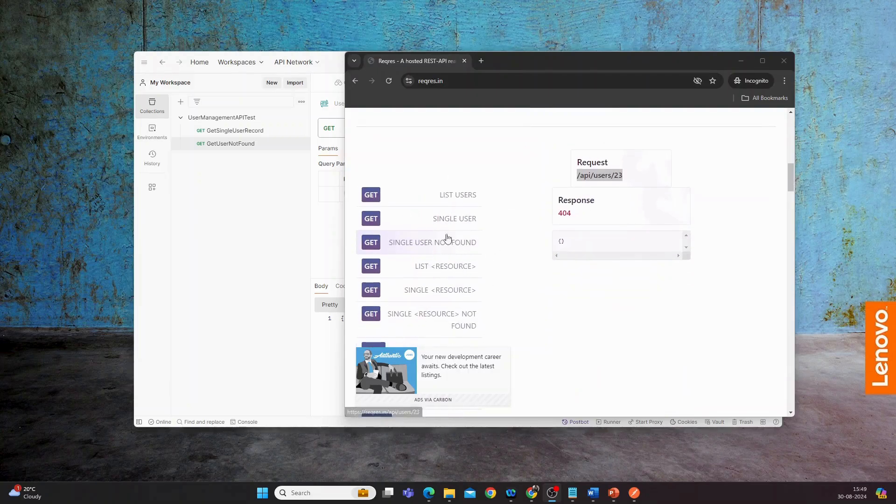
{"action": "scroll", "coordinate": [458, 218], "scroll_direction": "down", "scroll_amount": 3}
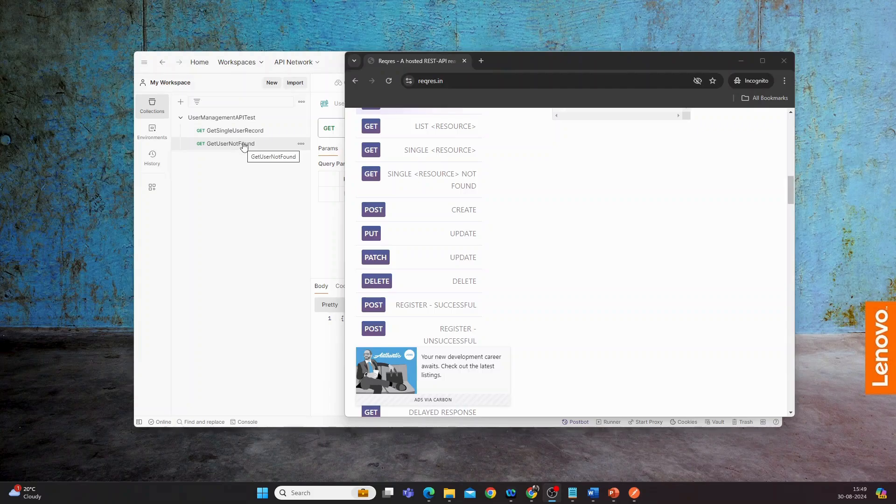
{"action": "left_click", "coordinate": [254, 181]}
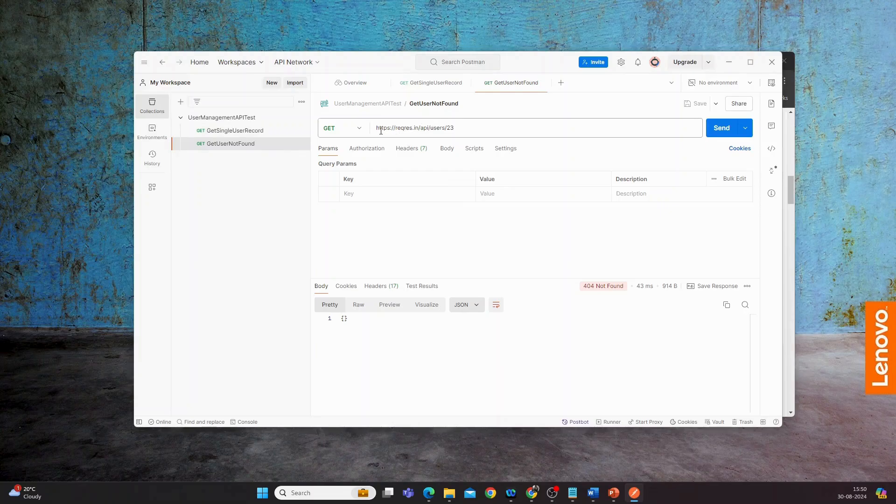
{"action": "left_click", "coordinate": [419, 128]}
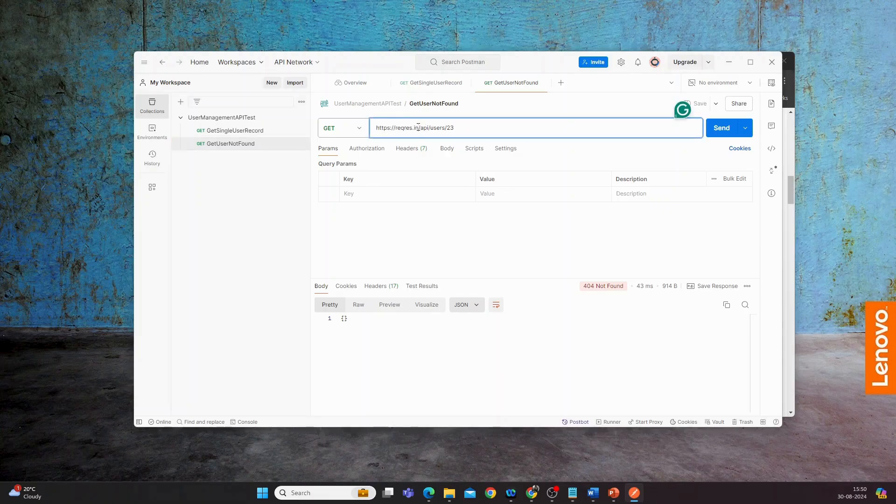
{"action": "left_click_drag", "start_coordinate": [418, 127], "coordinate": [376, 128]}
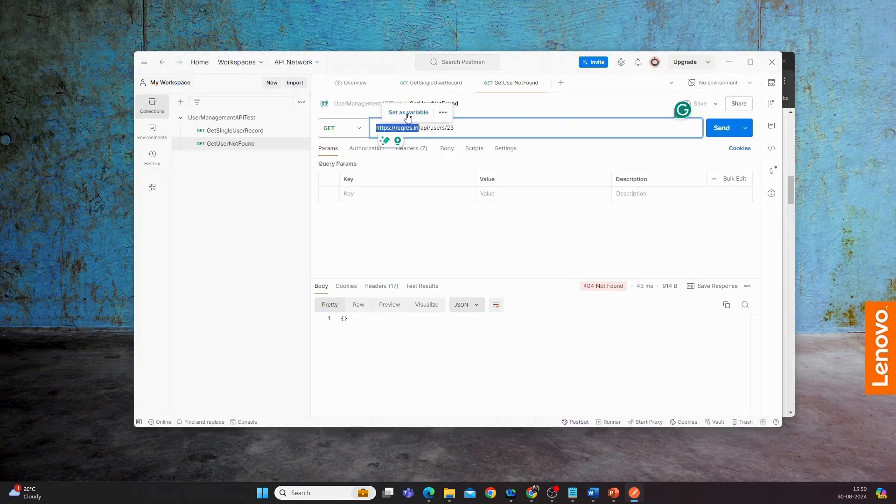
{"action": "left_click", "coordinate": [407, 113]}
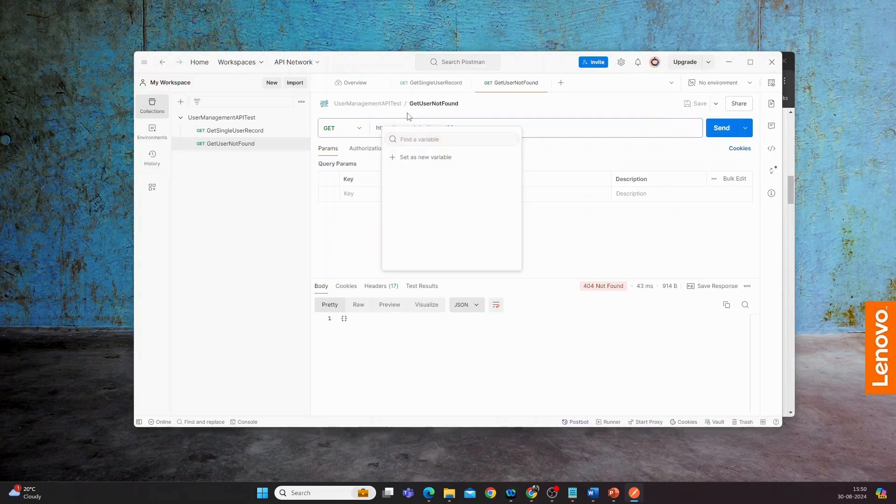
{"action": "left_click", "coordinate": [413, 158]}
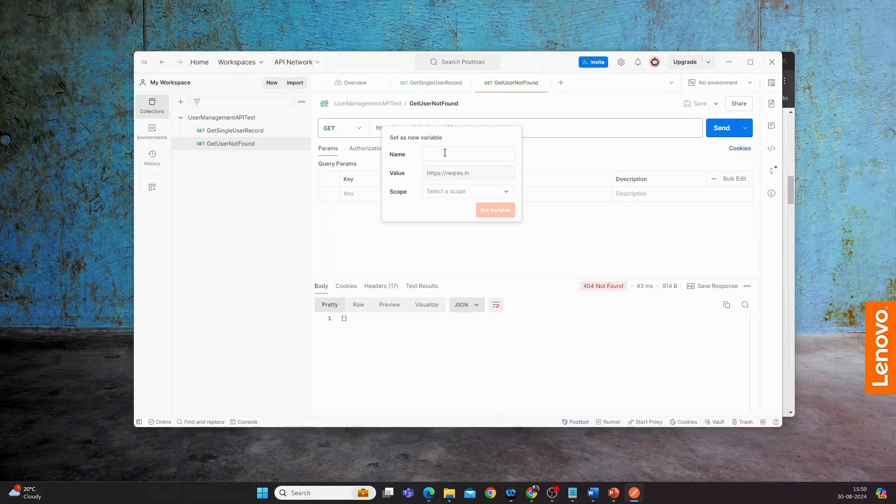
{"action": "type", "text": "BaseUrl"}
{"action": "left_click", "coordinate": [448, 196]}
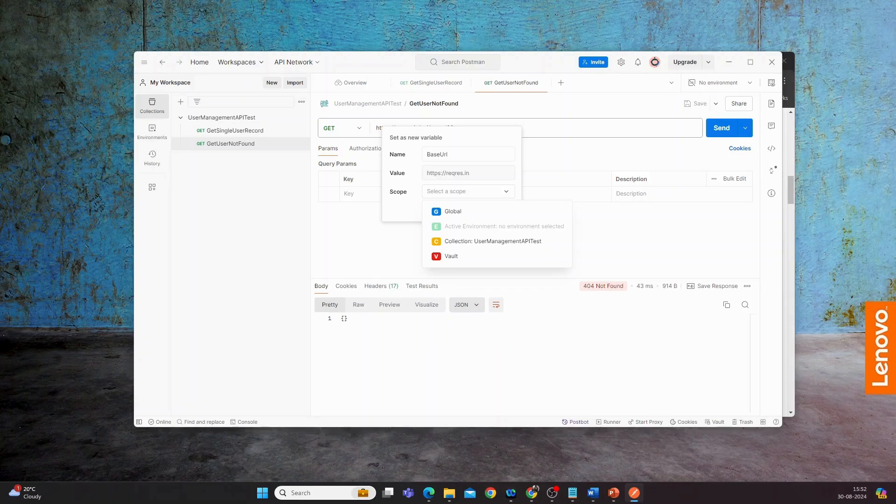
{"action": "left_click", "coordinate": [469, 242]}
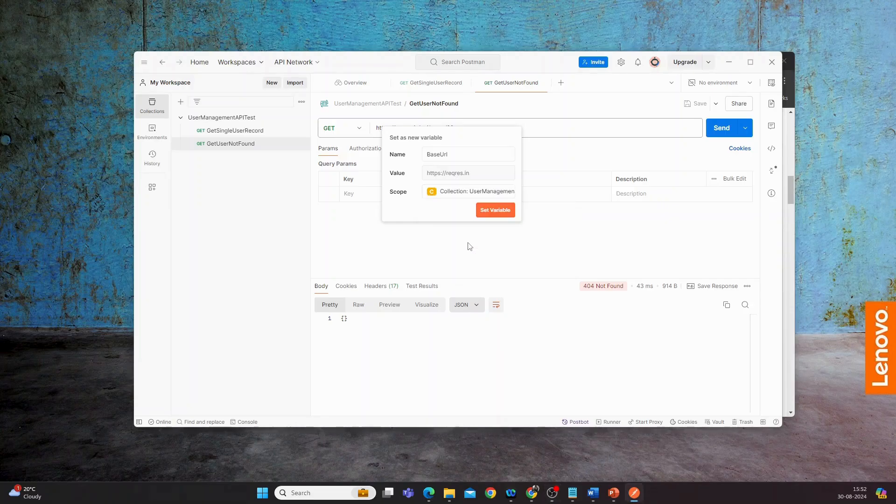
{"action": "left_click", "coordinate": [489, 216]}
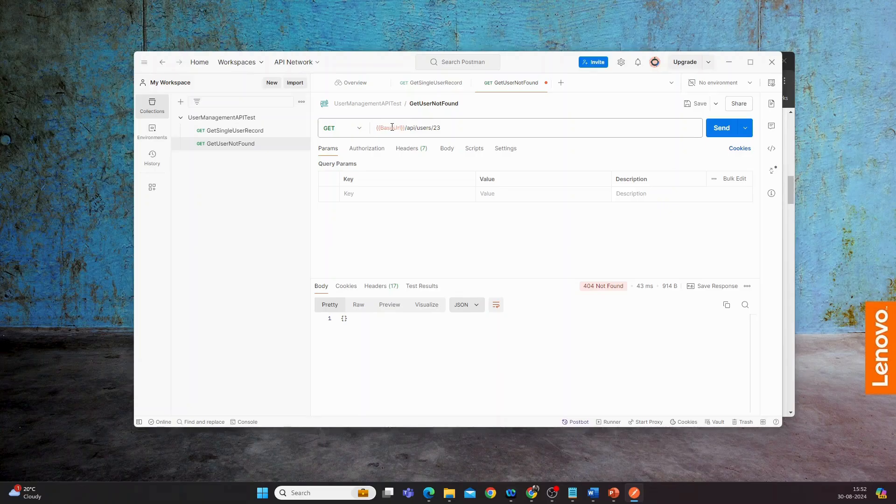
{"action": "mouse_move", "coordinate": [391, 129]}
{"action": "left_click", "coordinate": [693, 105]}
Copy the {{BaseUrl}} variable reference from the GetUserNotFound request's URL
{"action": "left_click", "coordinate": [418, 87]}
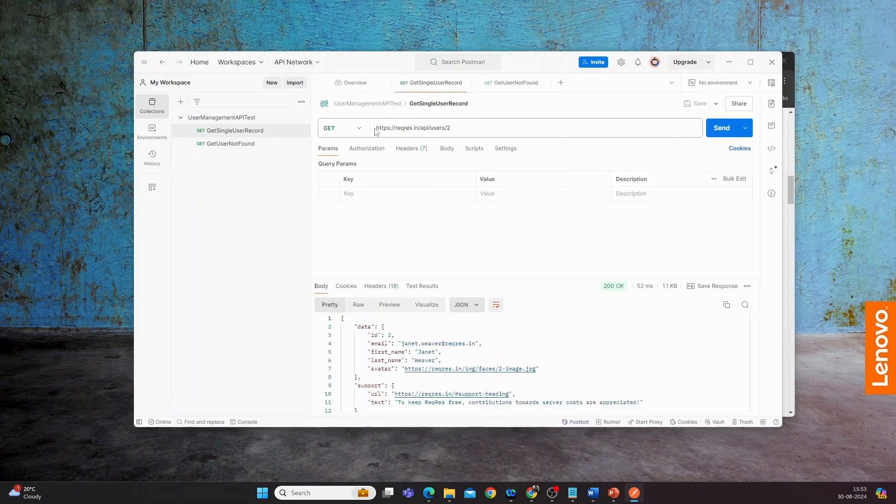
{"action": "left_click", "coordinate": [500, 86]}
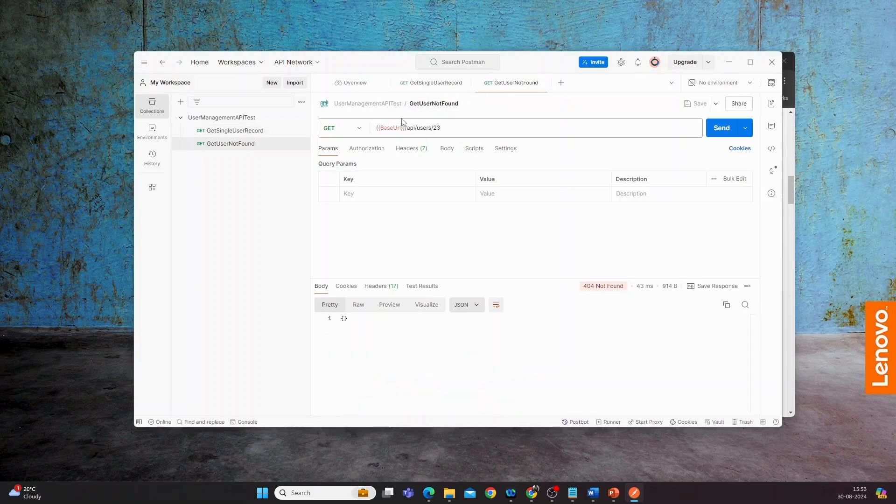
{"action": "left_click", "coordinate": [376, 129]}
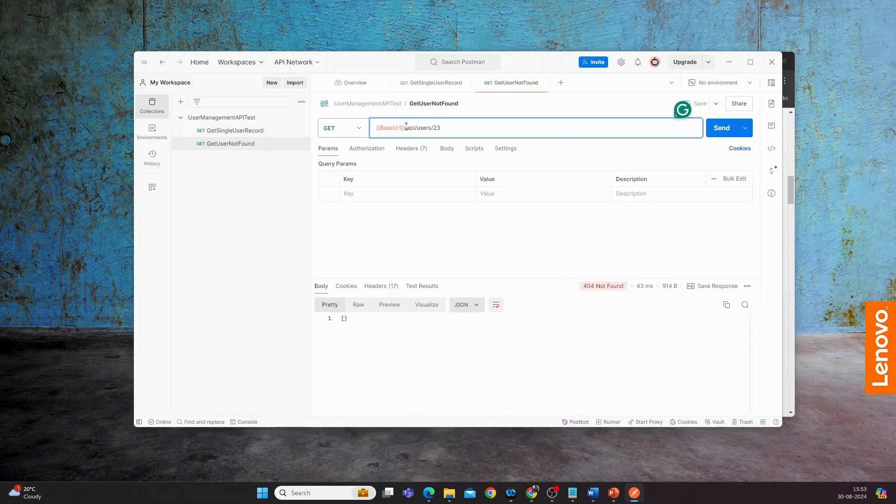
{"action": "double_click", "coordinate": [383, 128]}
{"action": "left_click_drag", "start_coordinate": [383, 128], "coordinate": [373, 130]}
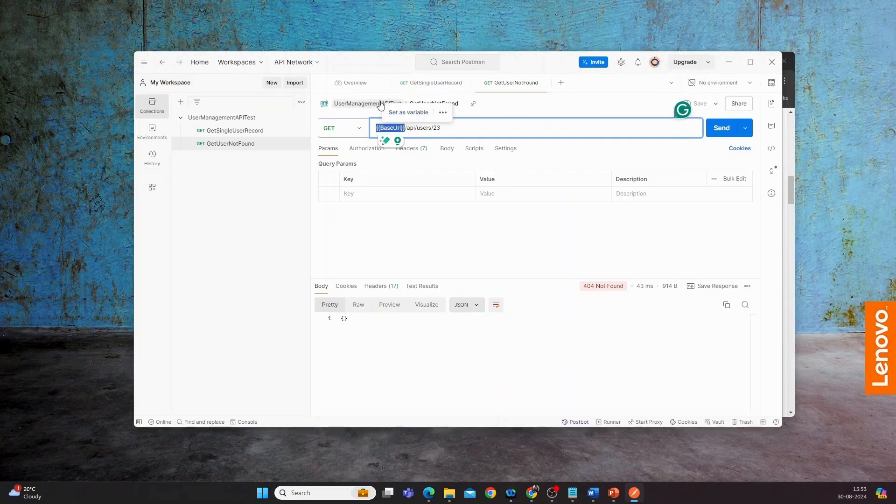
{"action": "left_click", "coordinate": [506, 107]}
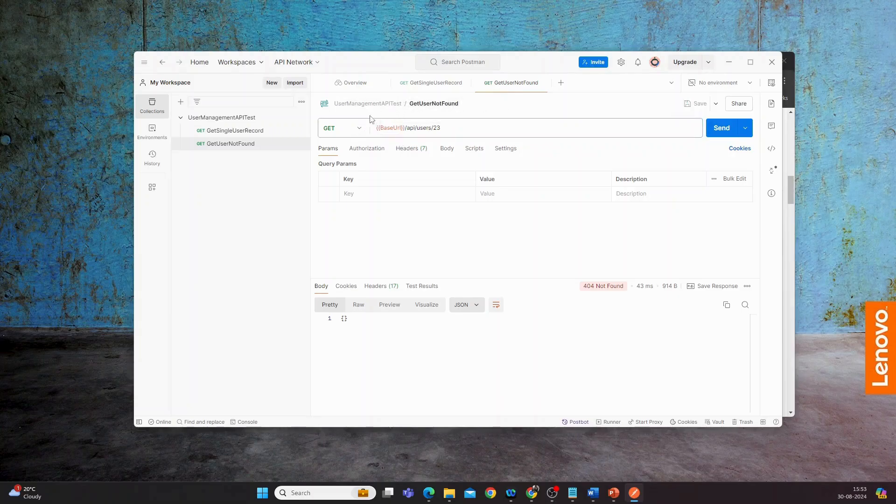
Replace the base address in GetSingleUserRecord so its URL is {{BaseUrl}}/api/users/2, and save the request
{"action": "left_click", "coordinate": [411, 86]}
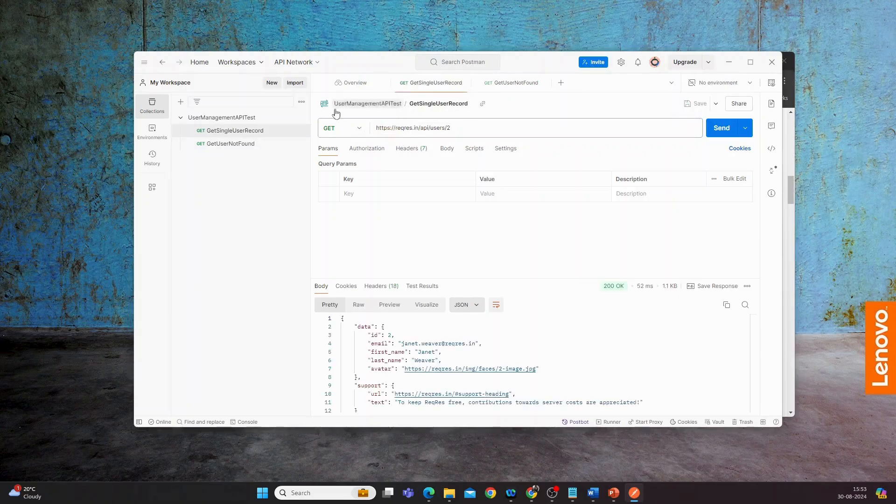
{"action": "left_click", "coordinate": [377, 127]}
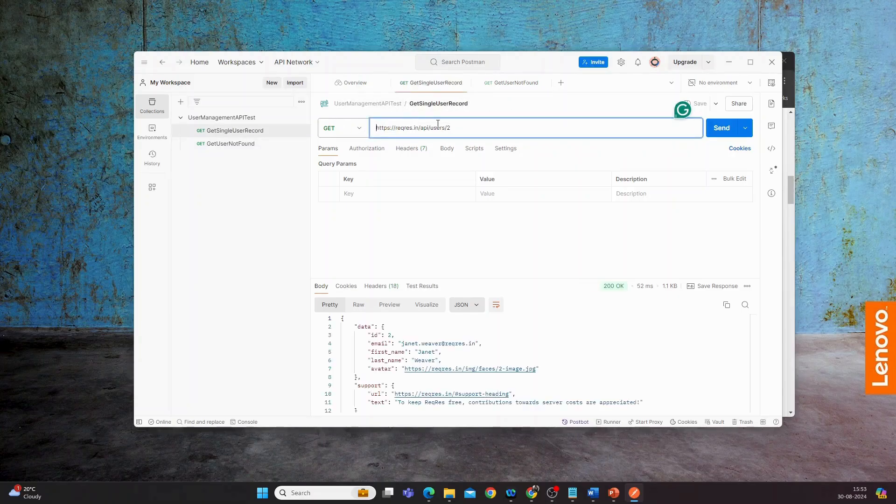
{"action": "key", "text": "Delete"}
{"action": "key", "text": "Delete"}
{"action": "key", "text": "Delete"}
{"action": "key", "text": "Delete"}
{"action": "key", "text": "Delete"}
{"action": "key", "text": "Delete"}
{"action": "key", "text": "Delete"}
{"action": "key", "text": "Delete"}
{"action": "key", "text": "Delete"}
{"action": "key", "text": "Delete"}
{"action": "key", "text": "Delete"}
{"action": "key", "text": "Delete"}
{"action": "key", "text": "Delete"}
{"action": "key", "text": "Delete"}
{"action": "key", "text": "Delete"}
{"action": "key", "text": "Delete"}
{"action": "key", "text": "Delete"}
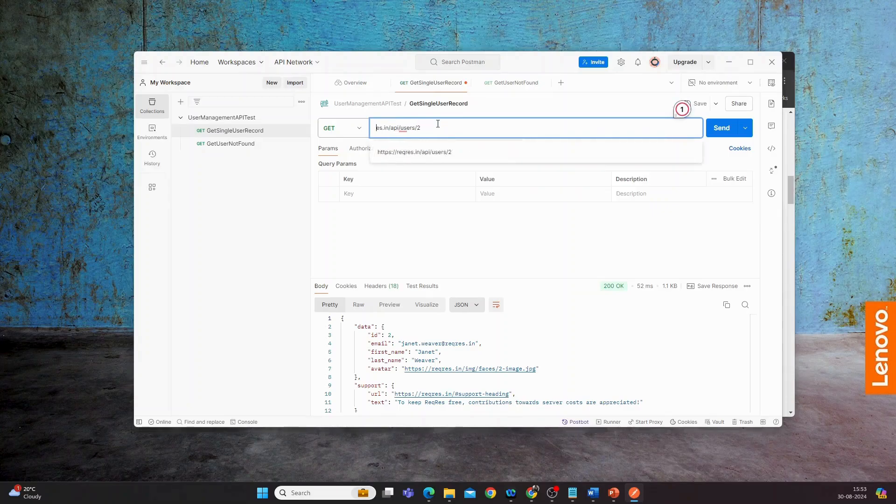
{"action": "key", "text": "Delete"}
{"action": "type", "text": "{{BaseUrl}}"}
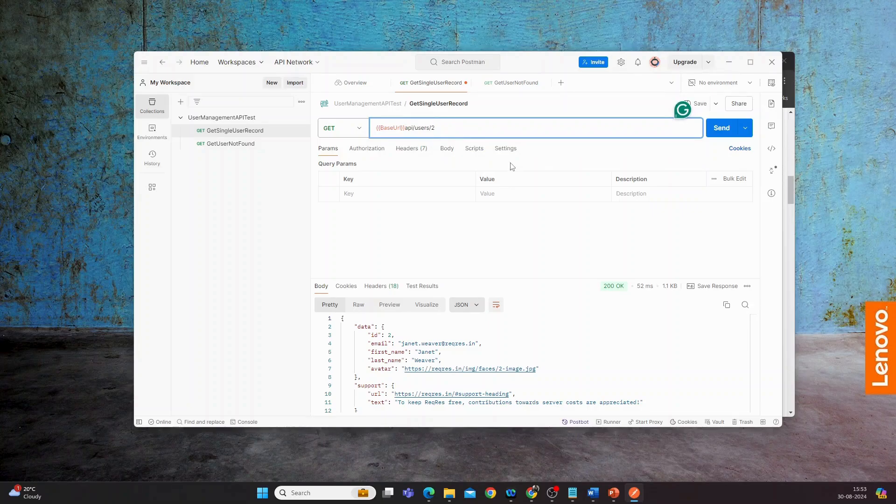
{"action": "type", "text": "/"}
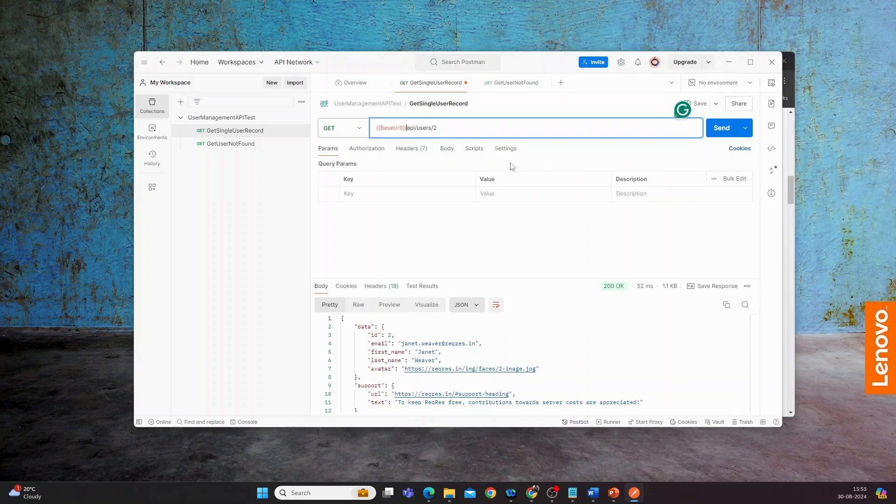
{"action": "left_click", "coordinate": [702, 105]}
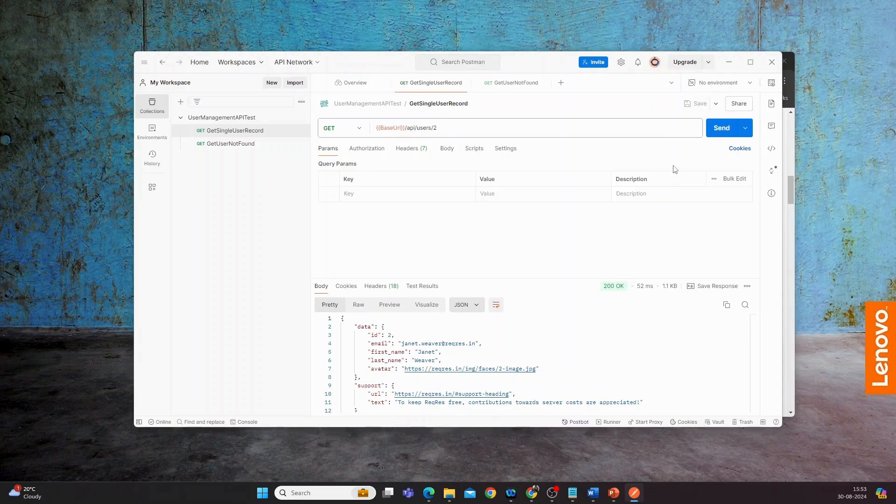
Clear the console log, send GetSingleUserRecord, and expand its logged entry to check how the BaseUrl variable resolves
{"action": "left_click", "coordinate": [252, 422]}
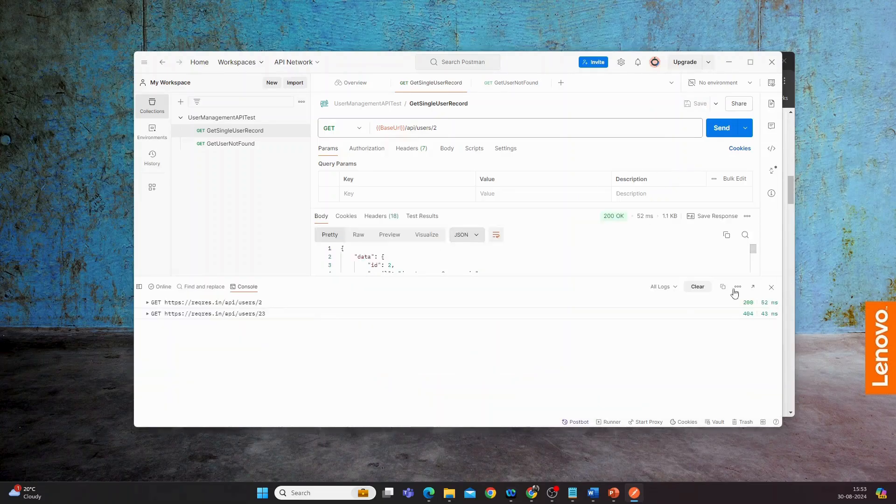
{"action": "left_click", "coordinate": [697, 287]}
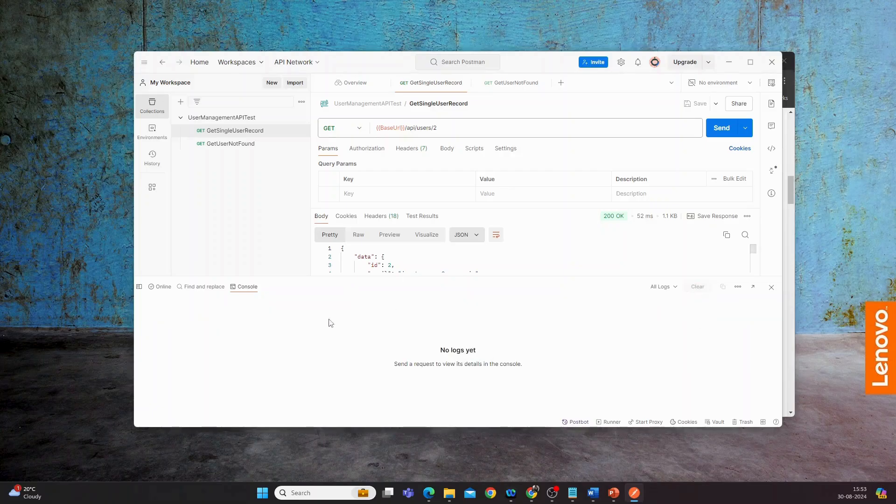
{"action": "left_click", "coordinate": [720, 131]}
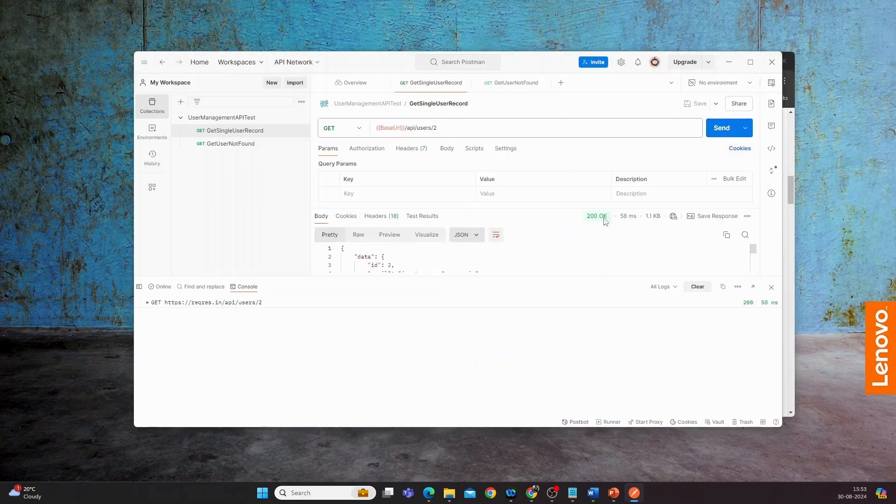
{"action": "left_click", "coordinate": [149, 304]}
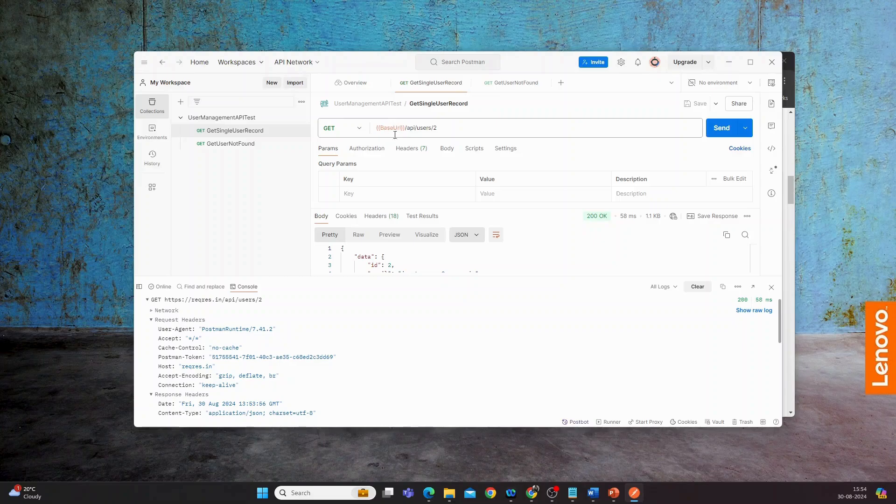
{"action": "mouse_move", "coordinate": [397, 130]}
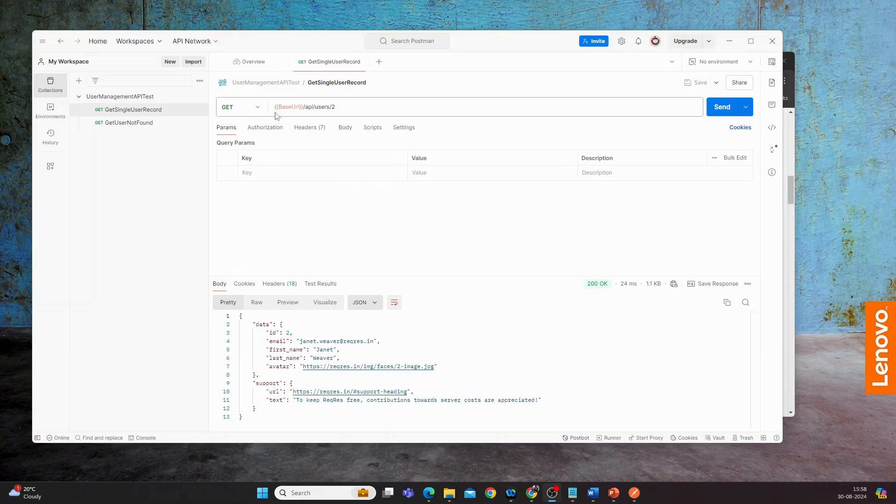
{"action": "mouse_move", "coordinate": [292, 110]}
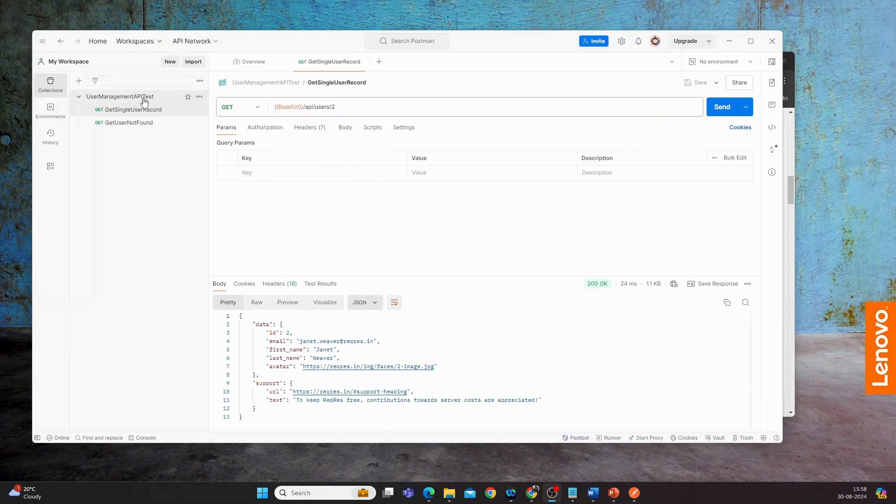
Set the initial value of the UserManagementAPITest collection variable BaseUrl to Dummy, save the collection, and return to GetSingleUserRecord
{"action": "left_click", "coordinate": [199, 98]}
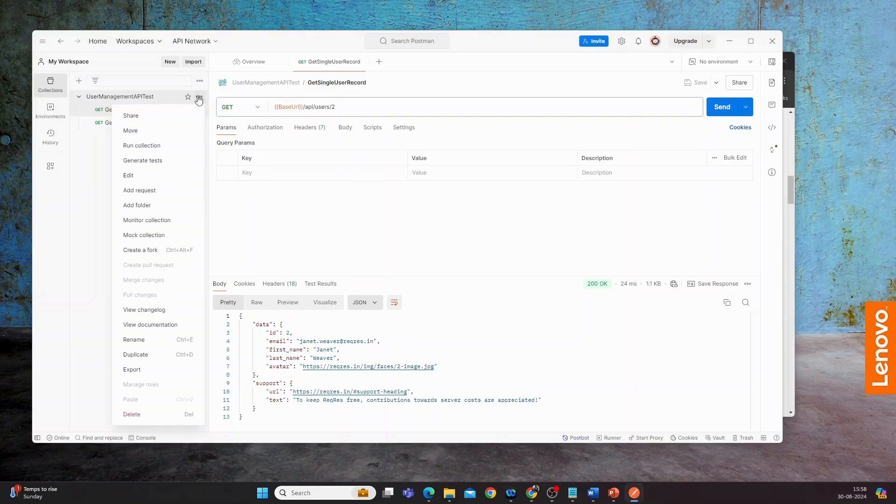
{"action": "left_click", "coordinate": [129, 176]}
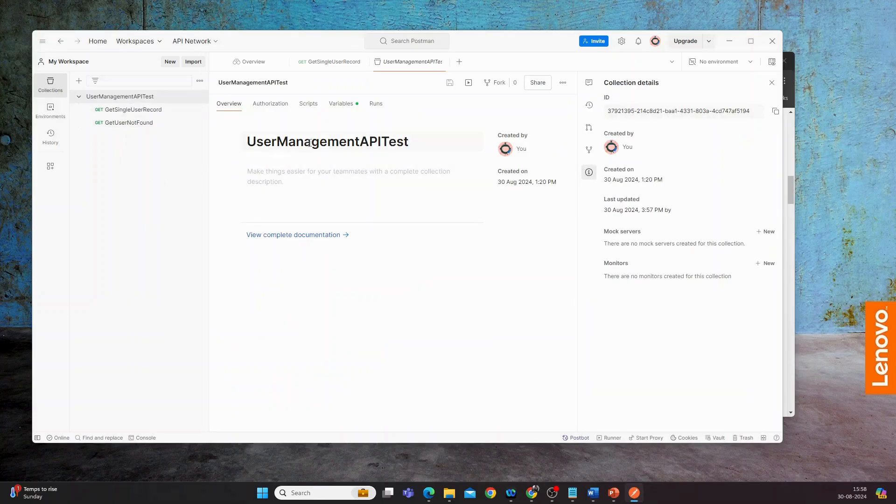
{"action": "left_click", "coordinate": [341, 104]}
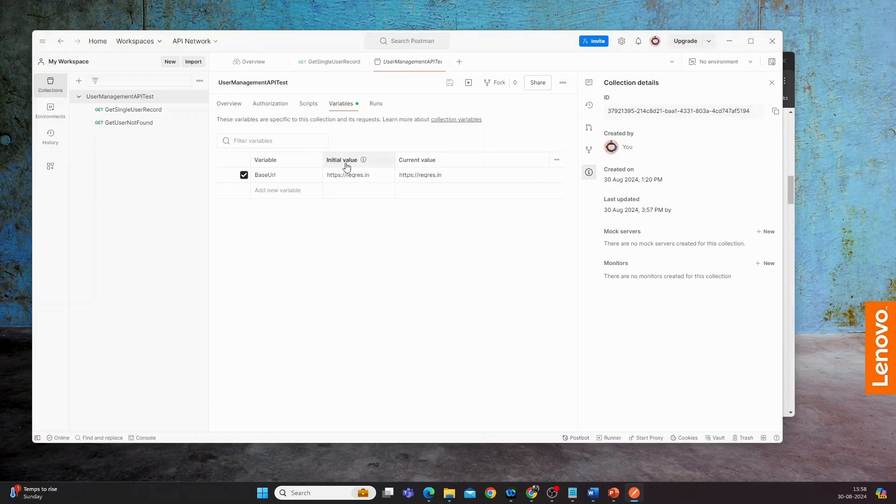
{"action": "left_click", "coordinate": [373, 176]}
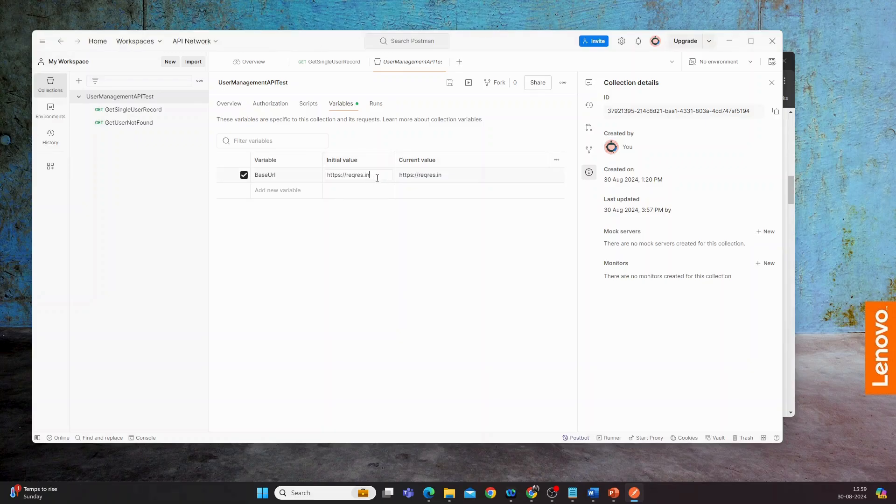
{"action": "left_click_drag", "start_coordinate": [328, 177], "coordinate": [373, 183]}
{"action": "type", "text": "D"}
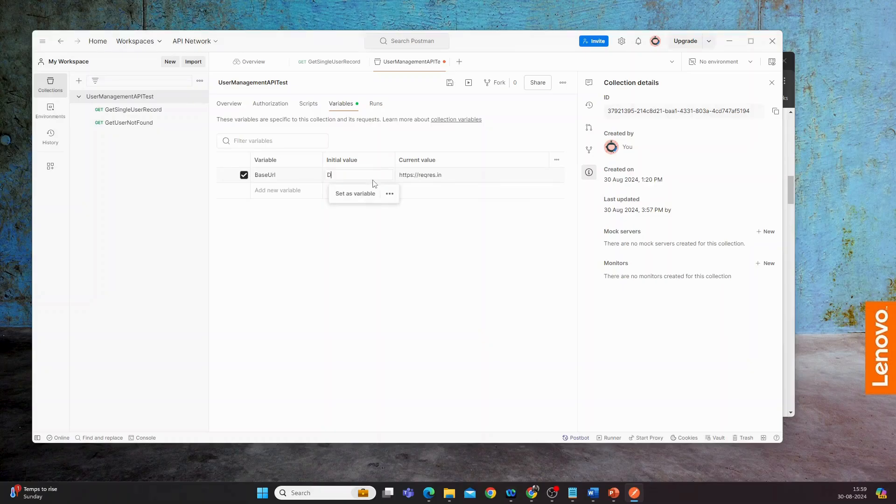
{"action": "type", "text": "ummy"}
{"action": "left_click", "coordinate": [449, 83]}
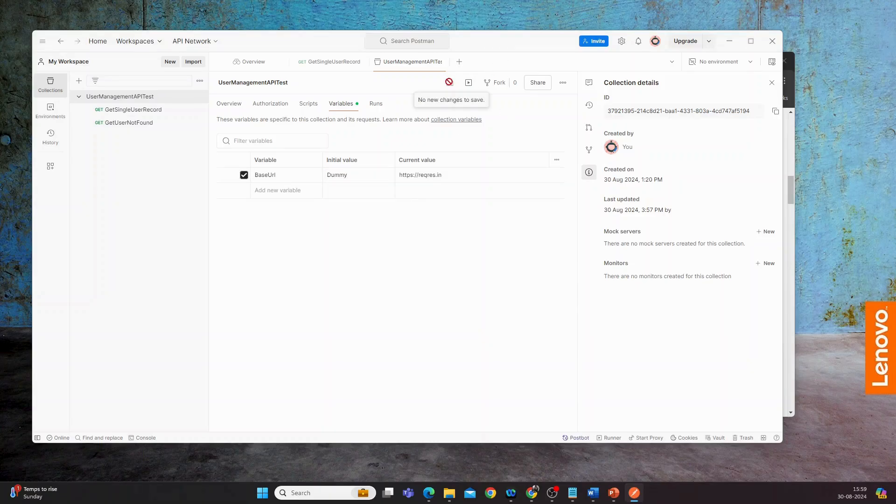
{"action": "left_click", "coordinate": [339, 65]}
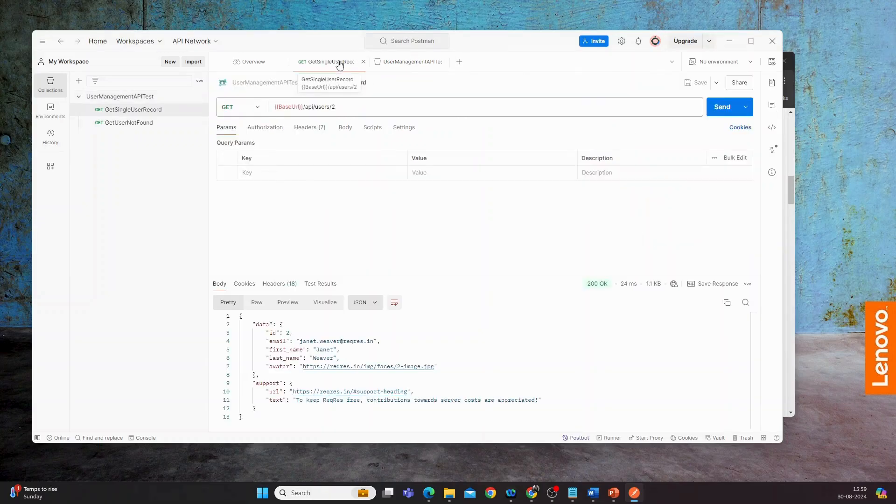
Send GetSingleUserRecord, open the console to check which address BaseUrl resolves to, and clear the log
{"action": "left_click", "coordinate": [730, 108]}
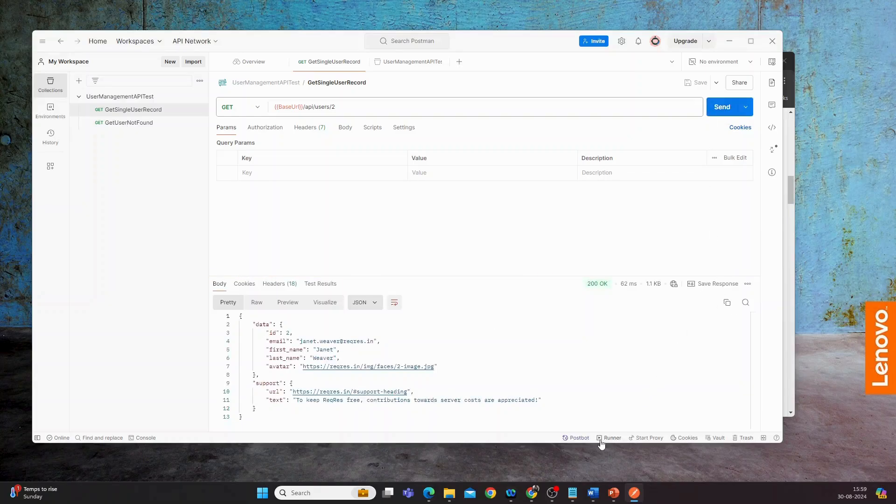
{"action": "left_click", "coordinate": [146, 438]}
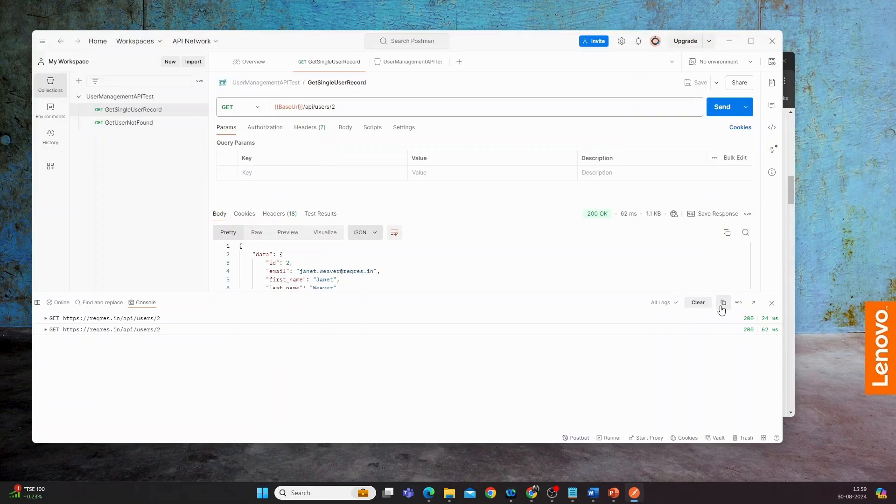
{"action": "left_click", "coordinate": [697, 303]}
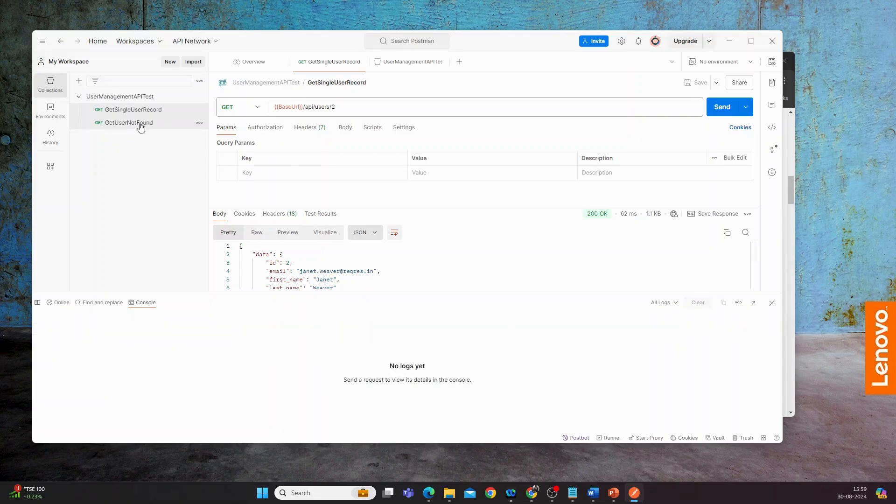
{"action": "left_click", "coordinate": [199, 96]}
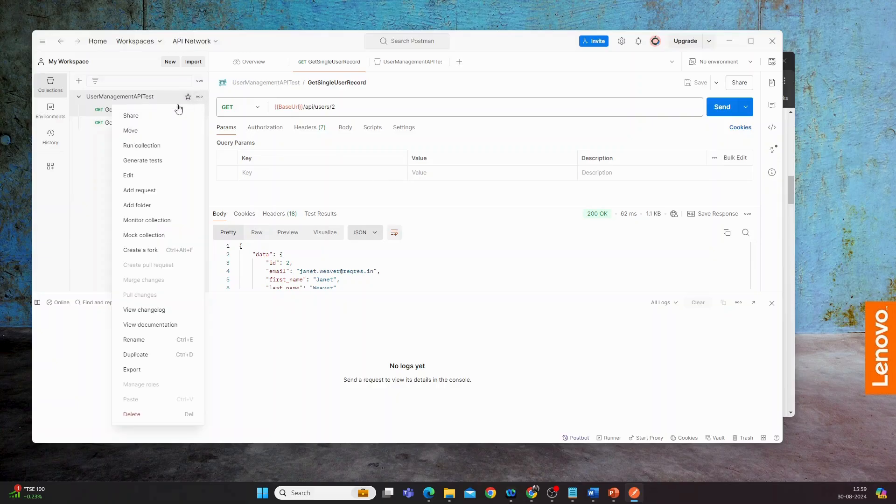
{"action": "left_click", "coordinate": [138, 175]}
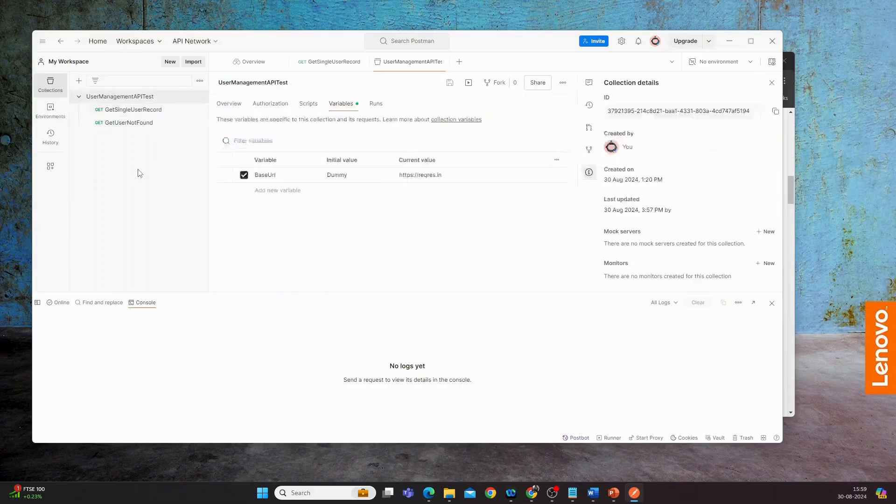
{"action": "left_click", "coordinate": [441, 177]}
{"action": "left_click_drag", "start_coordinate": [403, 176], "coordinate": [442, 176]}
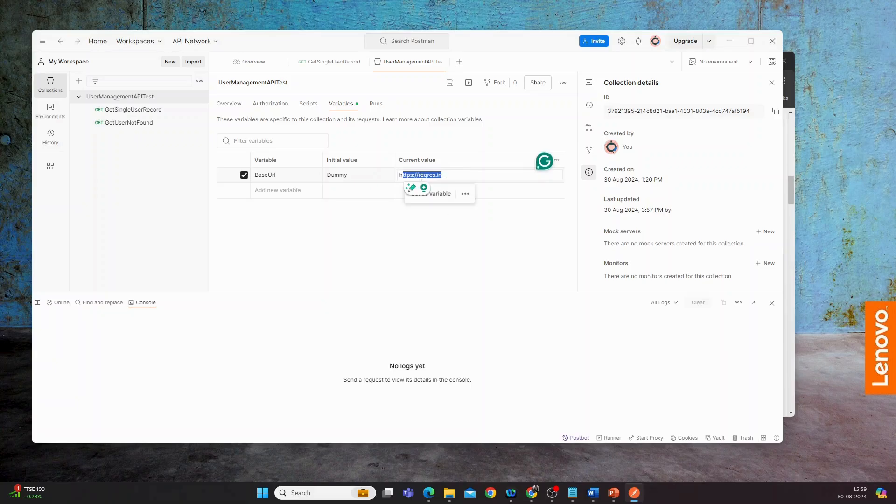
{"action": "left_click", "coordinate": [401, 177]}
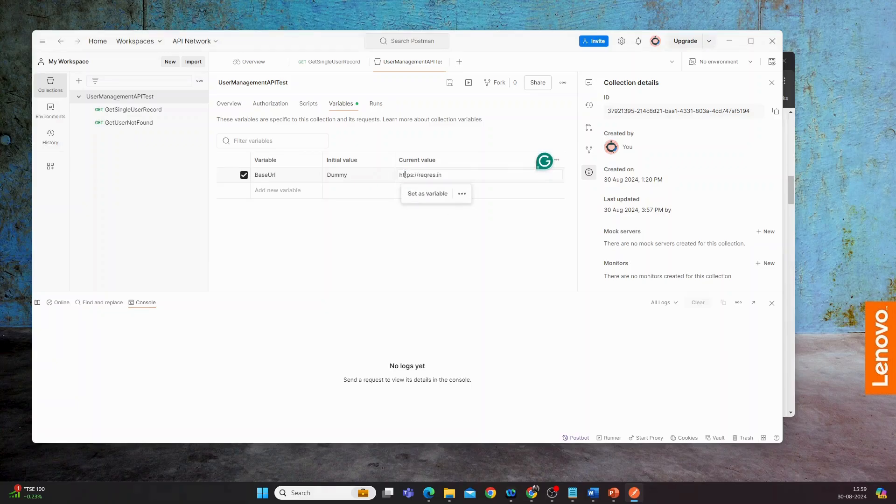
{"action": "left_click_drag", "start_coordinate": [399, 175], "coordinate": [456, 174]}
{"action": "key", "text": "ctrl+c"}
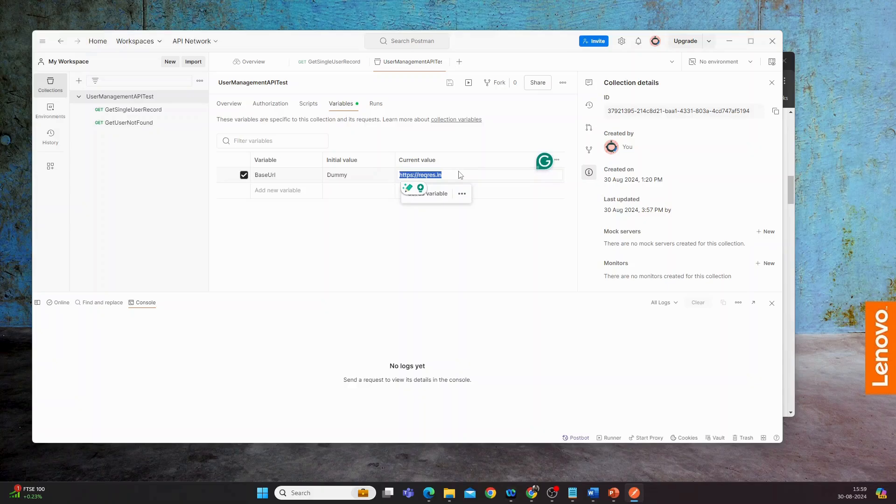
{"action": "left_click", "coordinate": [329, 175]}
{"action": "left_click_drag", "start_coordinate": [328, 175], "coordinate": [352, 173]}
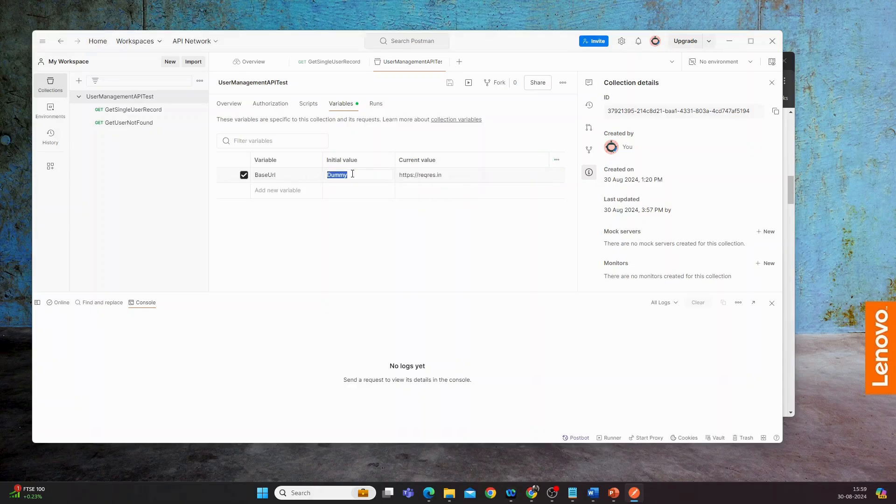
{"action": "key", "text": "ctrl+v"}
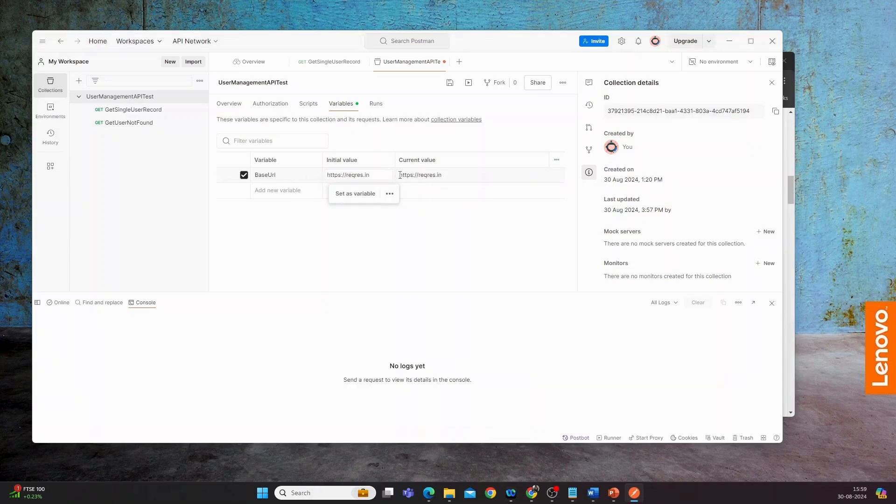
Set the current value of the collection variable BaseUrl to Dummy and save the collection
{"action": "left_click", "coordinate": [451, 176]}
{"action": "left_click_drag", "start_coordinate": [451, 175], "coordinate": [397, 178]}
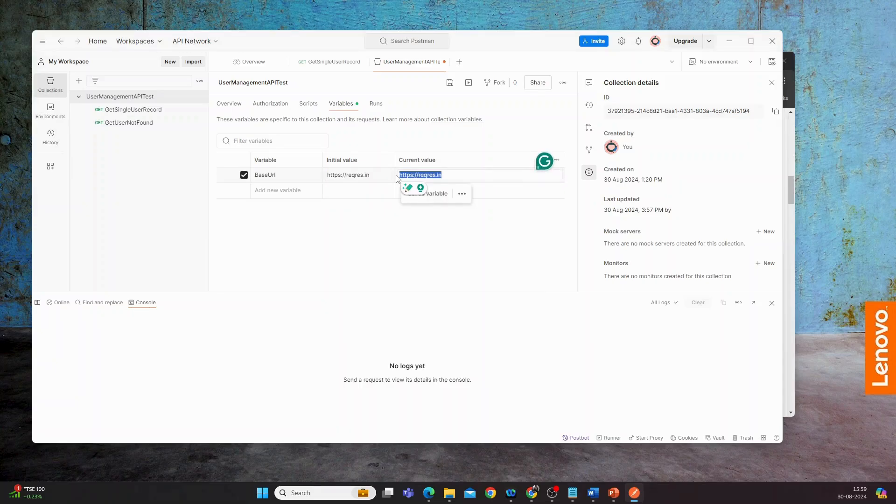
{"action": "type", "text": "Dummy"}
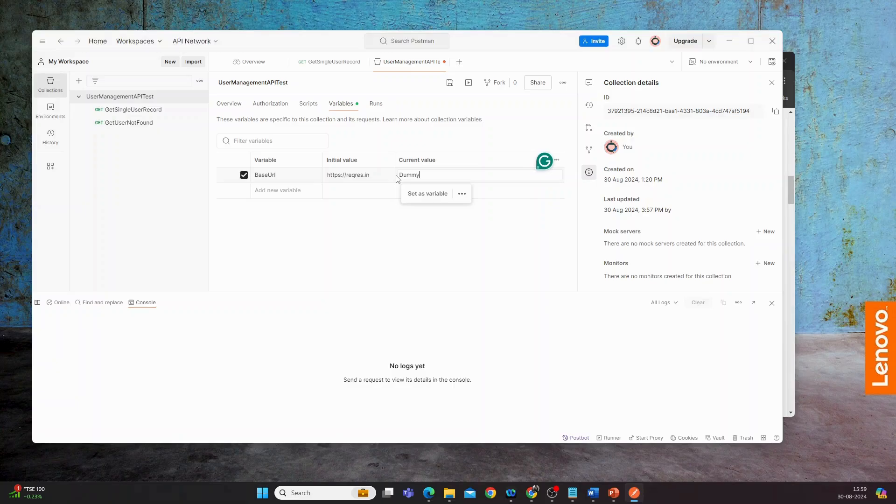
{"action": "left_click", "coordinate": [368, 223]}
{"action": "left_click", "coordinate": [449, 83]}
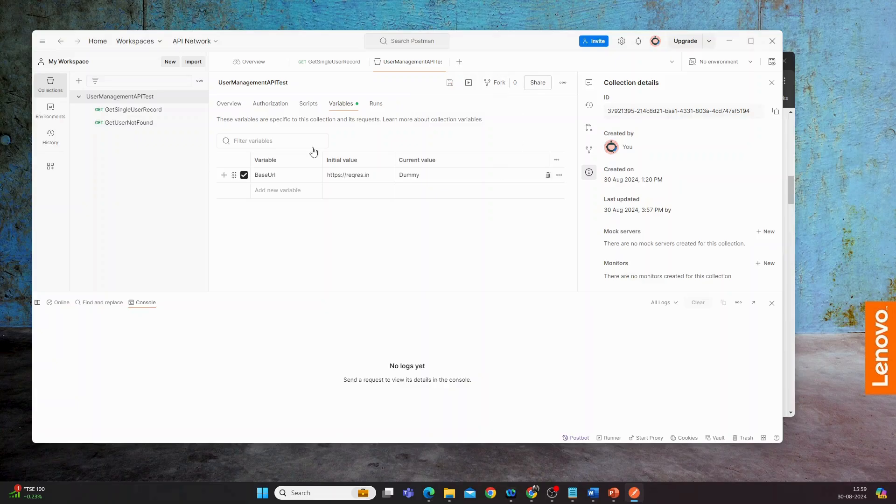
Return to GetSingleUserRecord and send it to check in the console how the changed BaseUrl resolves
{"action": "left_click", "coordinate": [346, 66]}
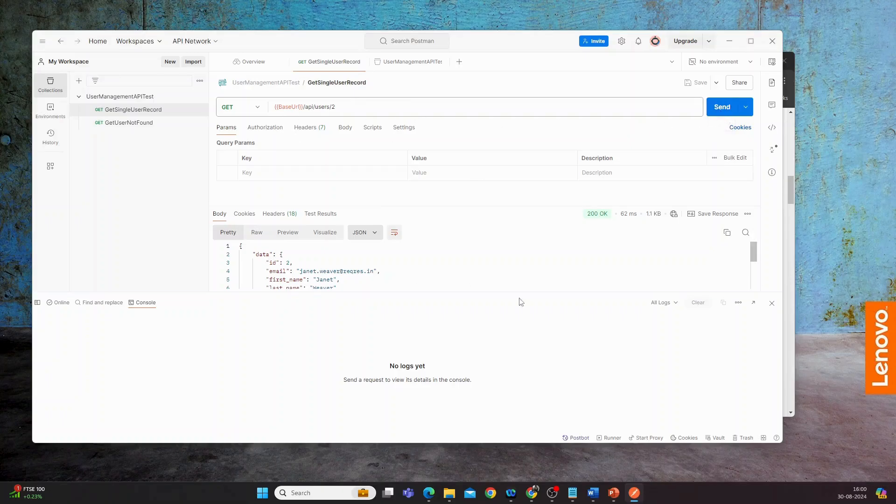
{"action": "left_click", "coordinate": [720, 108]}
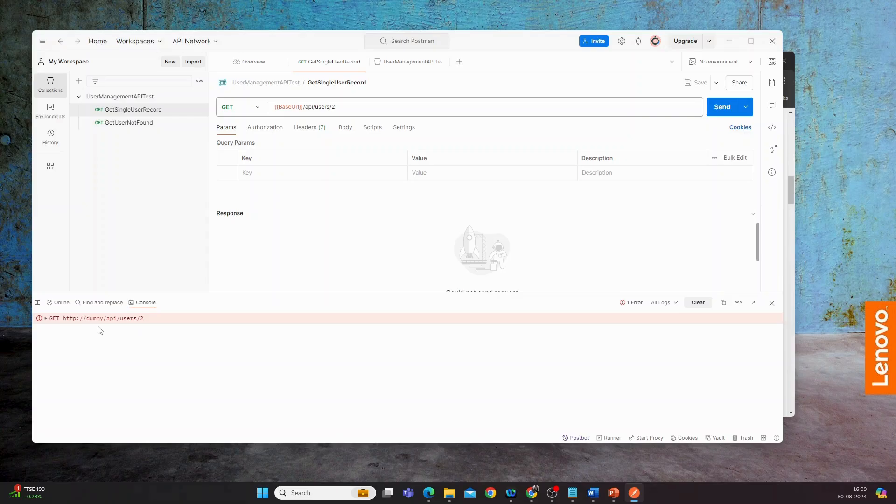
{"action": "left_click", "coordinate": [199, 96]}
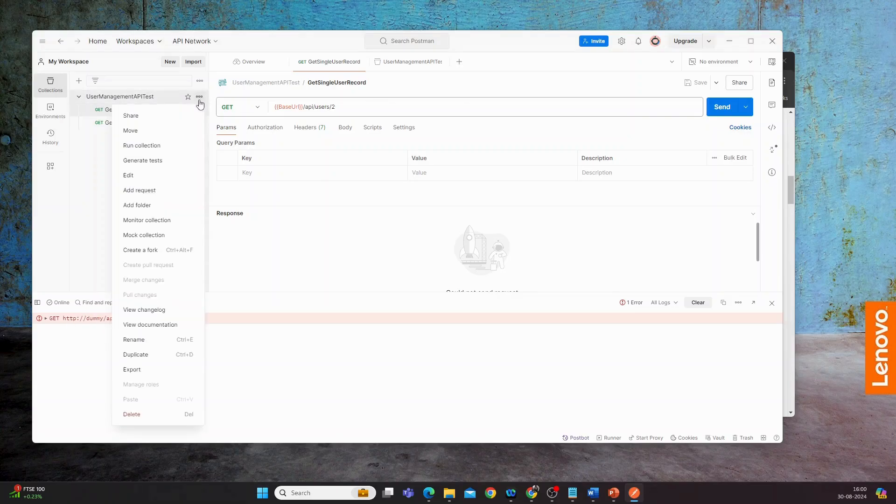
{"action": "left_click", "coordinate": [139, 177]}
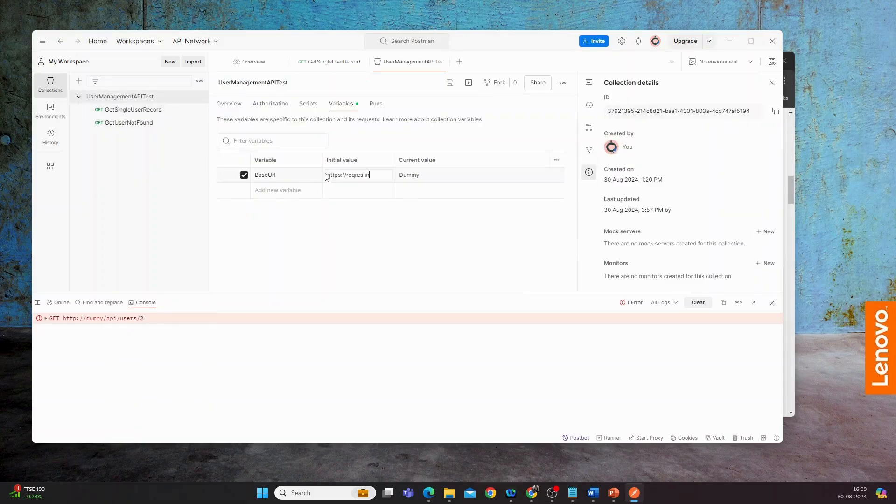
{"action": "left_click_drag", "start_coordinate": [328, 174], "coordinate": [372, 177]}
{"action": "key", "text": "ctrl+c"}
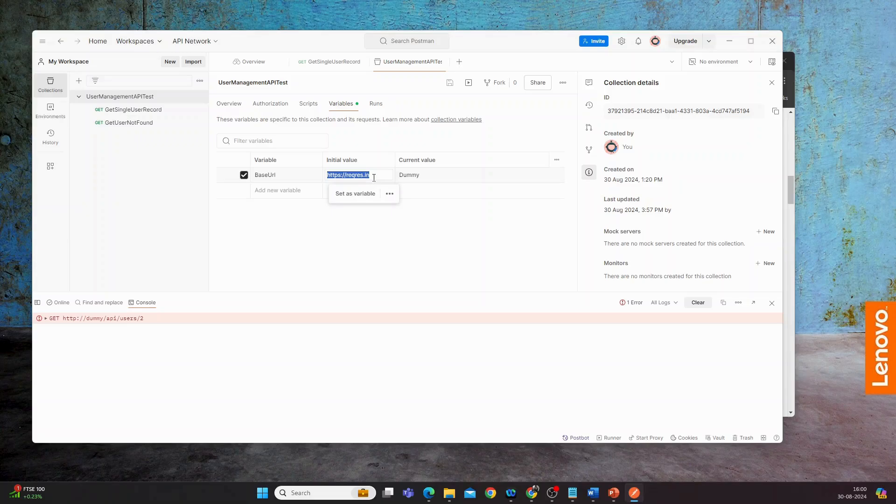
{"action": "left_click", "coordinate": [433, 175]}
{"action": "key", "text": "ctrl+a"}
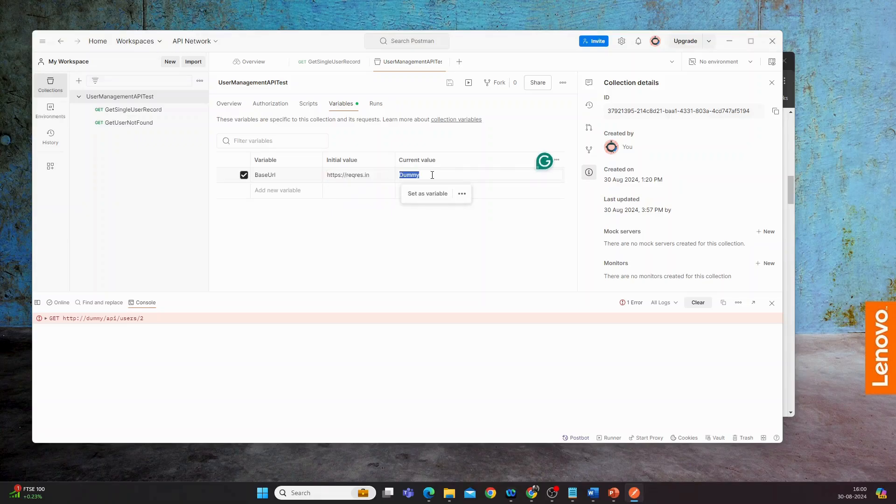
{"action": "key", "text": "ctrl+v"}
{"action": "left_click", "coordinate": [450, 82]}
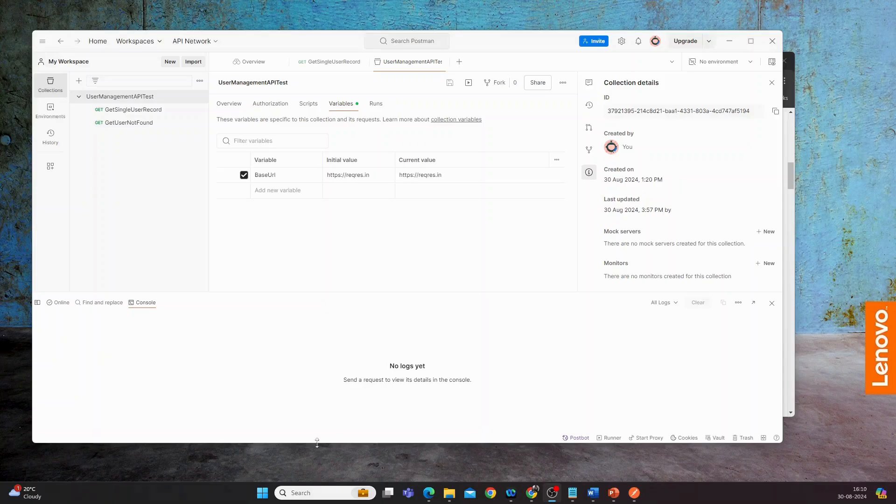
{"action": "left_click", "coordinate": [459, 65]}
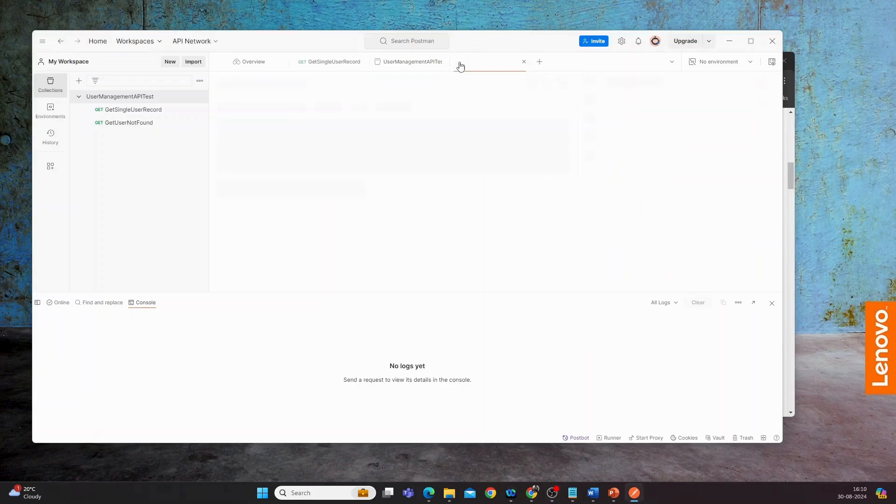
{"action": "left_click", "coordinate": [787, 388]}
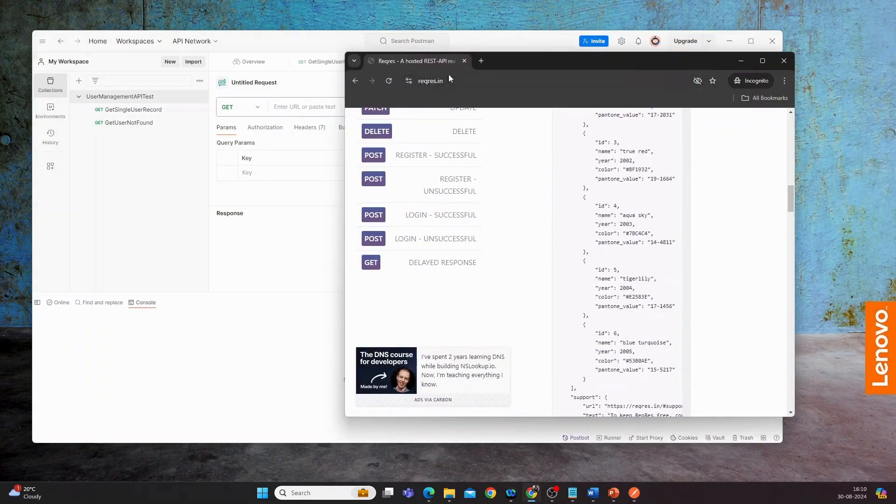
{"action": "scroll", "coordinate": [485, 188], "scroll_direction": "up", "scroll_amount": 5}
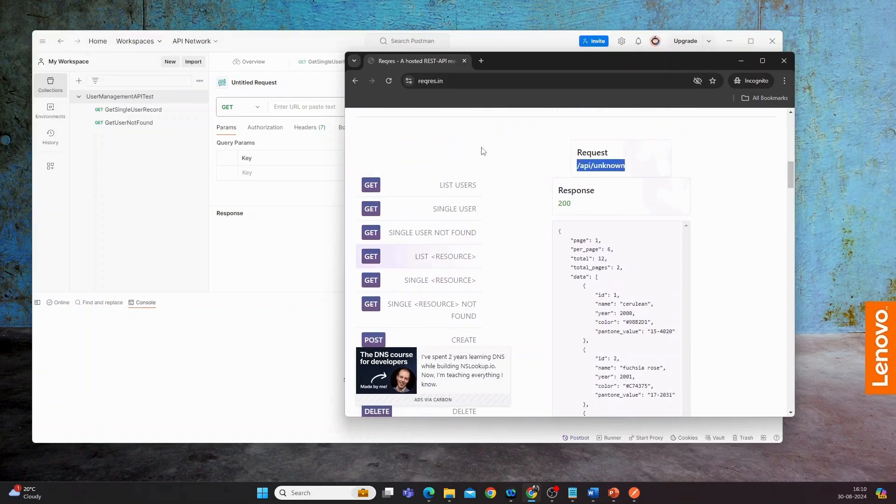
{"action": "left_click", "coordinate": [394, 82]}
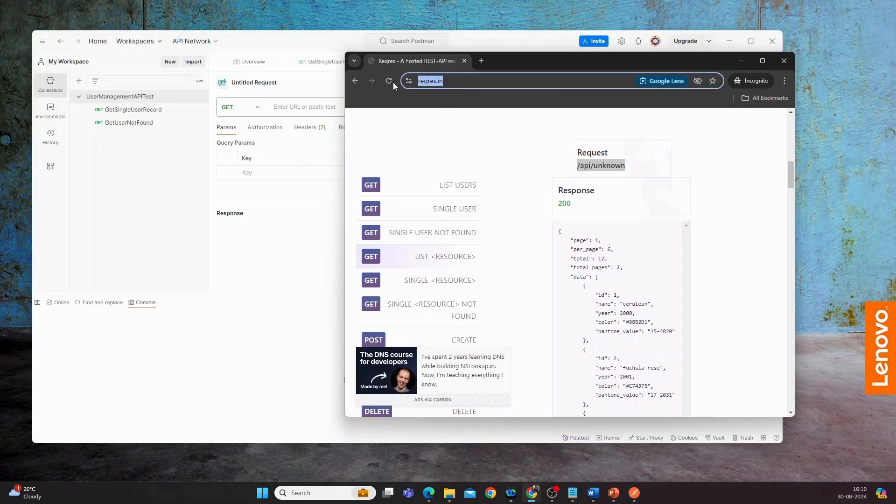
{"action": "key", "text": "ctrl+c"}
{"action": "left_click", "coordinate": [301, 106]}
{"action": "key", "text": "ctrl+v"}
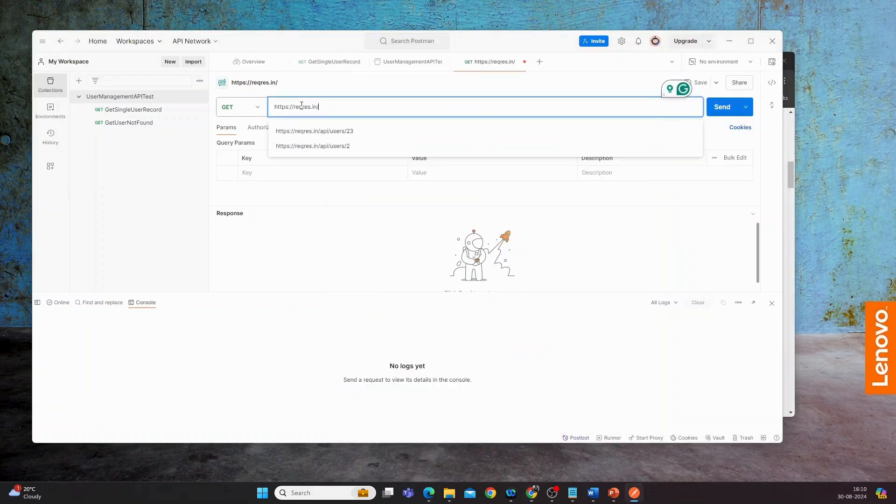
{"action": "left_click", "coordinate": [791, 357]}
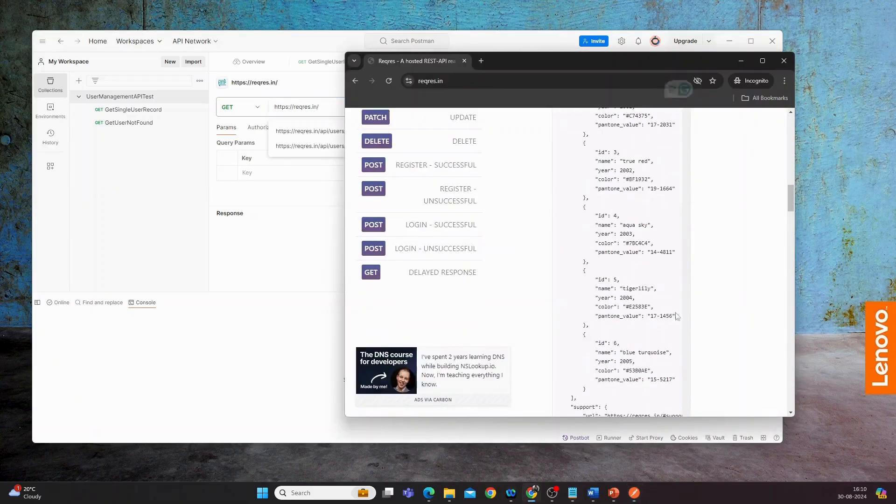
{"action": "scroll", "coordinate": [677, 316], "scroll_direction": "up", "scroll_amount": 5}
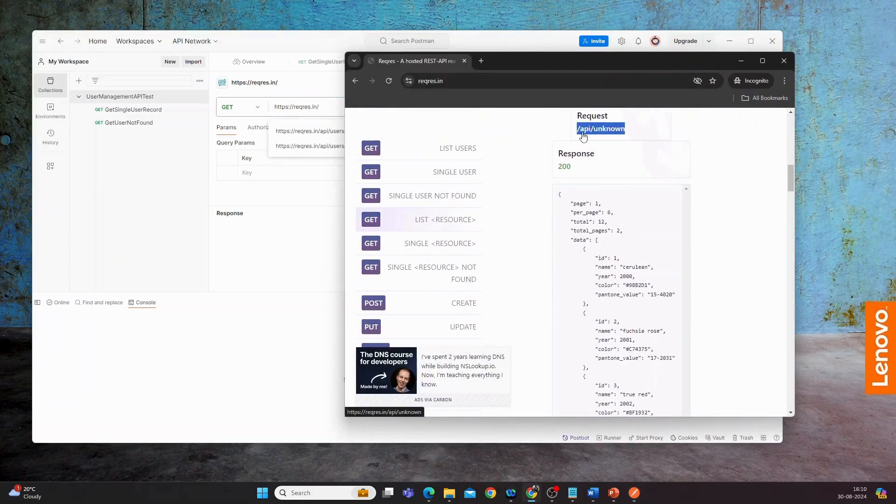
{"action": "left_click", "coordinate": [570, 135]}
{"action": "left_click_drag", "start_coordinate": [576, 134], "coordinate": [593, 134]}
{"action": "left_click", "coordinate": [626, 134]}
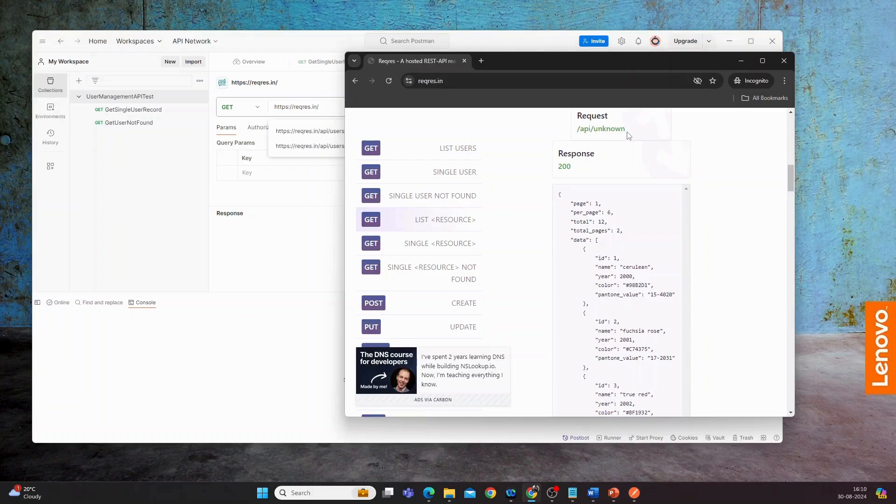
{"action": "triple_click", "coordinate": [627, 135]}
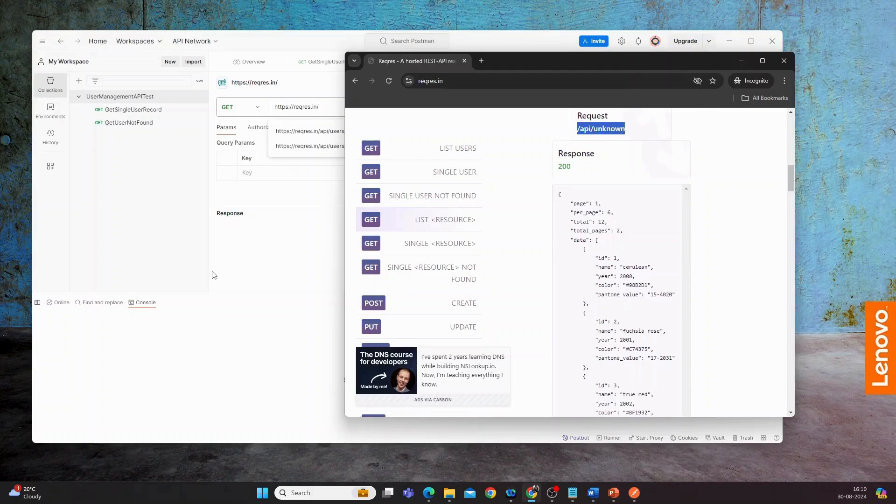
{"action": "left_click", "coordinate": [262, 270]}
{"action": "left_click", "coordinate": [348, 111]}
{"action": "key", "text": "ctrl+v"}
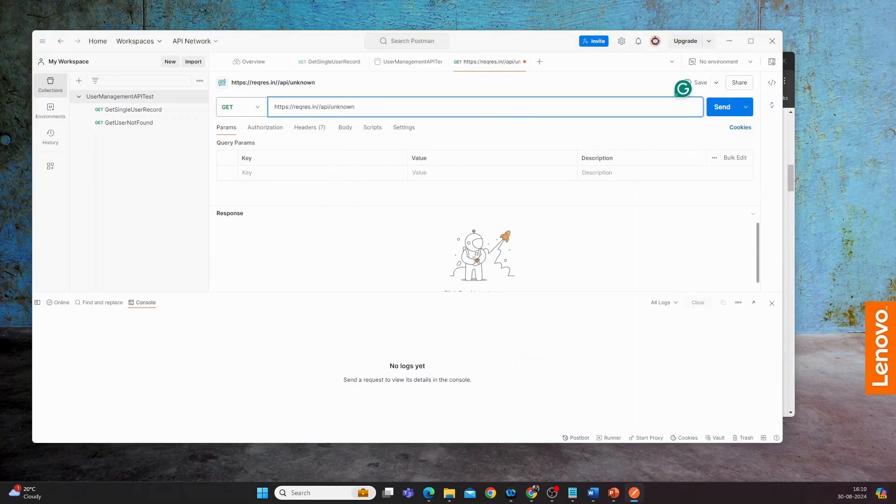
{"action": "left_click", "coordinate": [321, 107]}
{"action": "key", "text": "BackSpace"}
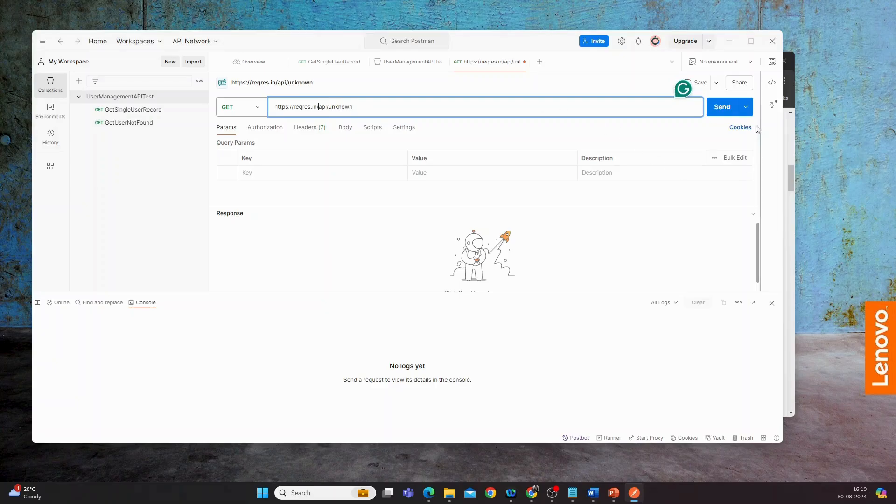
{"action": "left_click", "coordinate": [723, 110]}
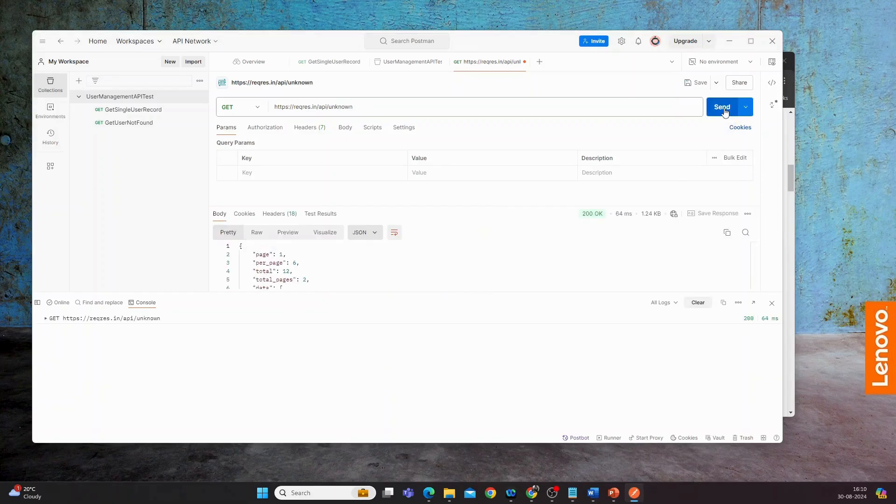
{"action": "scroll", "coordinate": [340, 271], "scroll_direction": "down", "scroll_amount": 3}
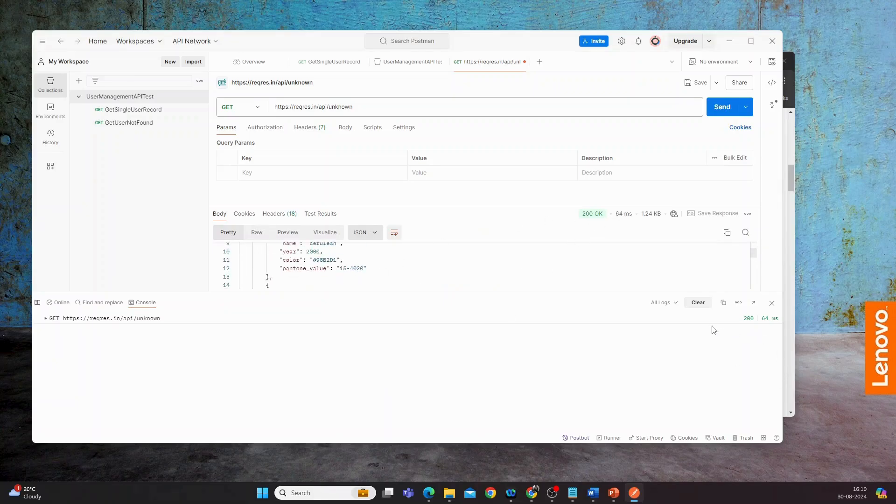
{"action": "left_click", "coordinate": [698, 302]}
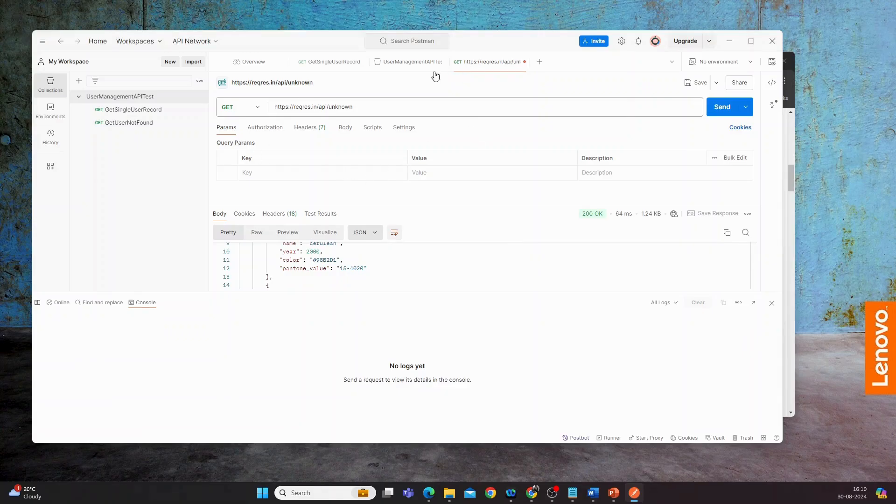
Check the BaseUrl variable in UserManagementAPITest and copy the {{BaseUrl}} reference from the GetSingleUserRecord URL
{"action": "left_click", "coordinate": [408, 64]}
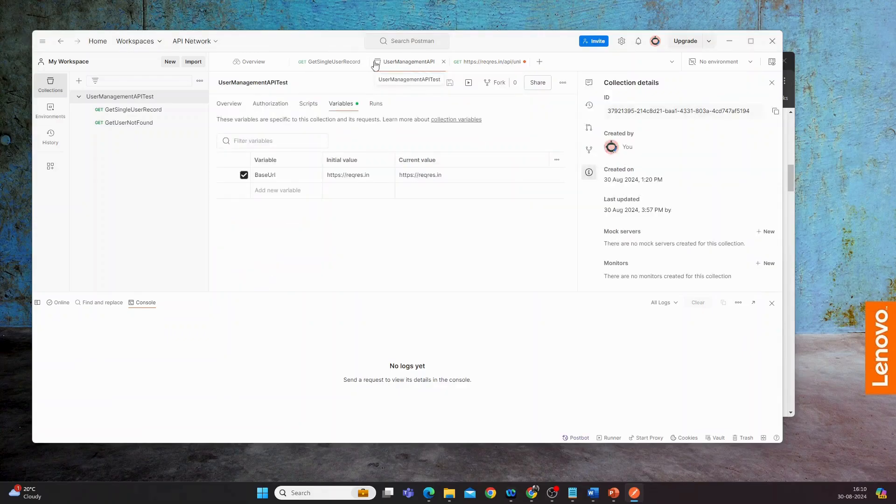
{"action": "left_click", "coordinate": [352, 65]}
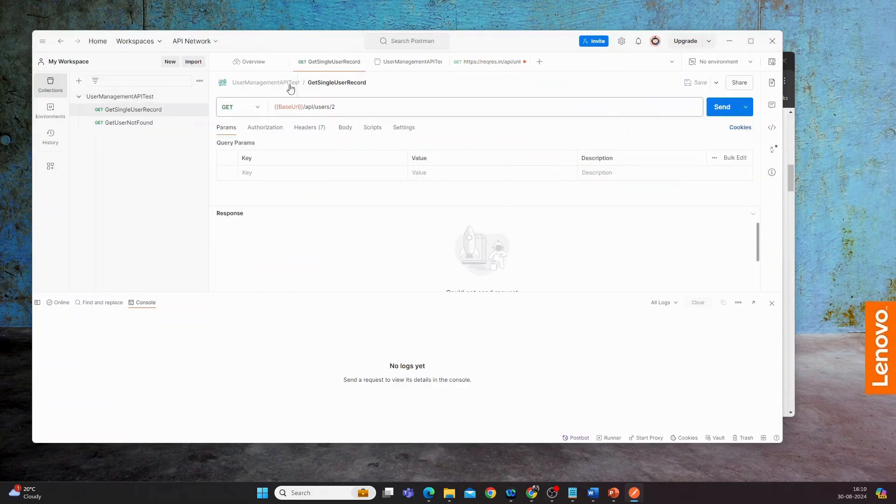
{"action": "left_click", "coordinate": [275, 106]}
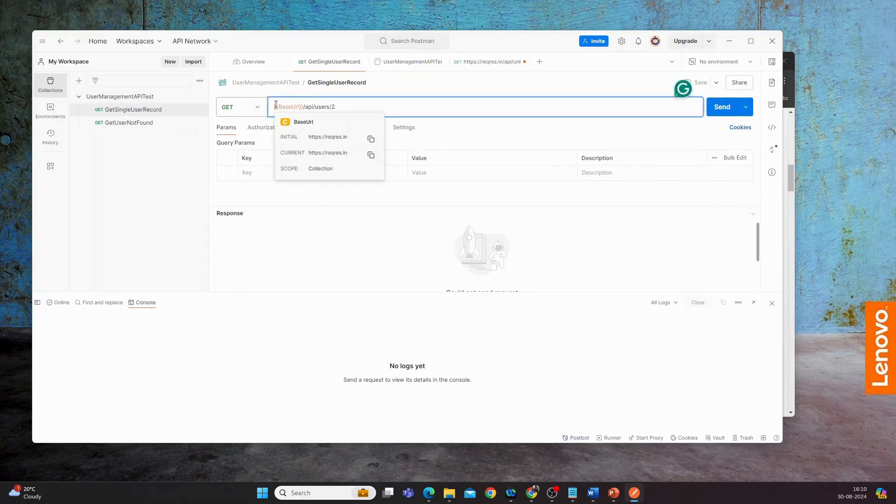
{"action": "left_click_drag", "start_coordinate": [275, 106], "coordinate": [304, 106]}
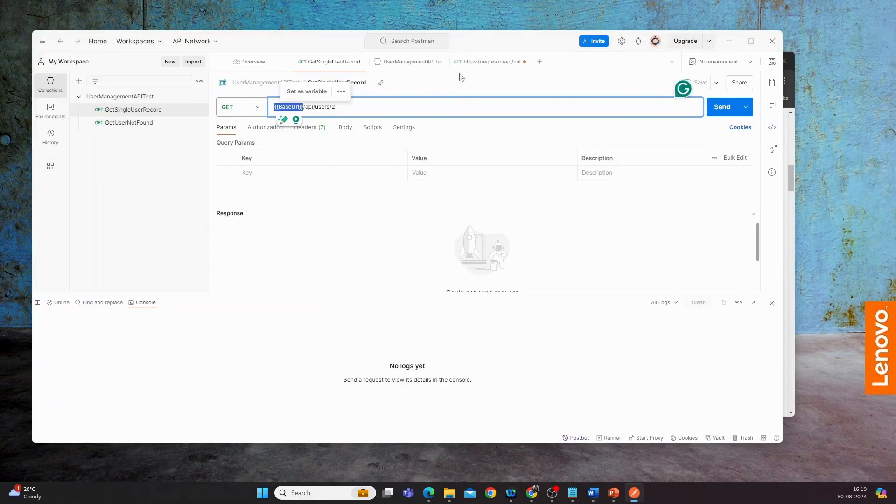
{"action": "left_click", "coordinate": [488, 62]}
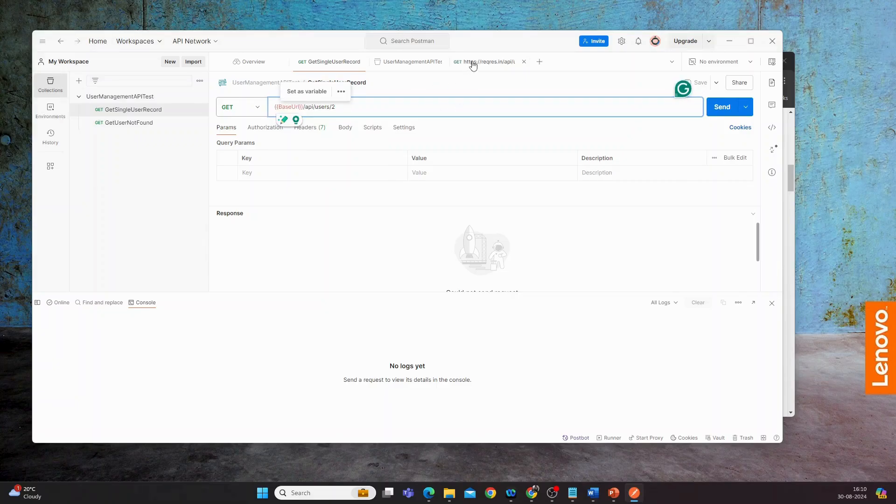
{"action": "left_click", "coordinate": [276, 105]}
{"action": "key", "text": "Delete"}
{"action": "key", "text": "Delete"}
{"action": "key", "text": "Delete"}
{"action": "key", "text": "Delete"}
{"action": "key", "text": "Delete"}
{"action": "key", "text": "Delete"}
{"action": "key", "text": "Delete"}
{"action": "key", "text": "Delete"}
{"action": "key", "text": "Delete"}
{"action": "key", "text": "Delete"}
{"action": "key", "text": "Delete"}
{"action": "key", "text": "Delete"}
{"action": "key", "text": "Delete"}
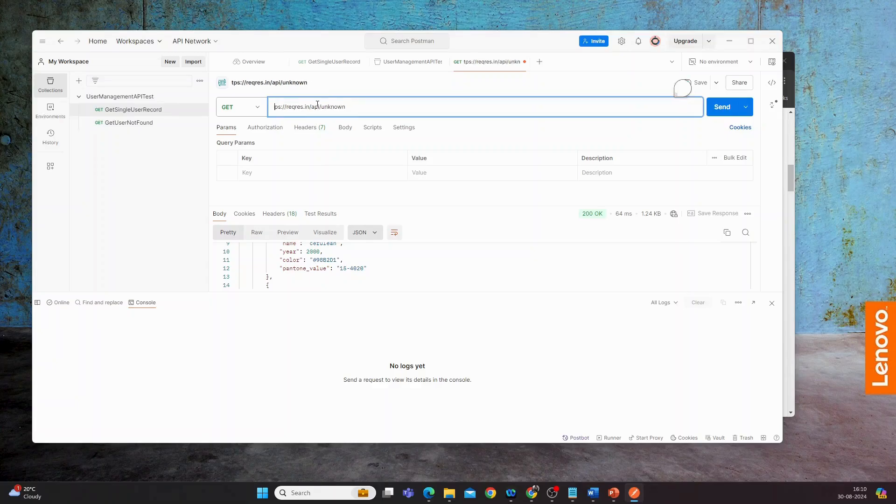
{"action": "key", "text": "Delete"}
{"action": "key", "text": "Delete"}
{"action": "key", "text": "Delete"}
{"action": "key", "text": "Delete"}
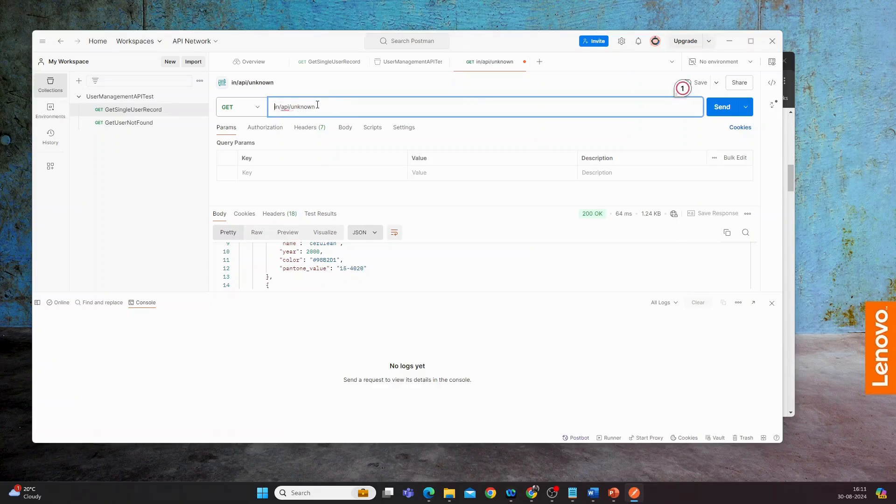
{"action": "type", "text": "{{BaseUrl}}"}
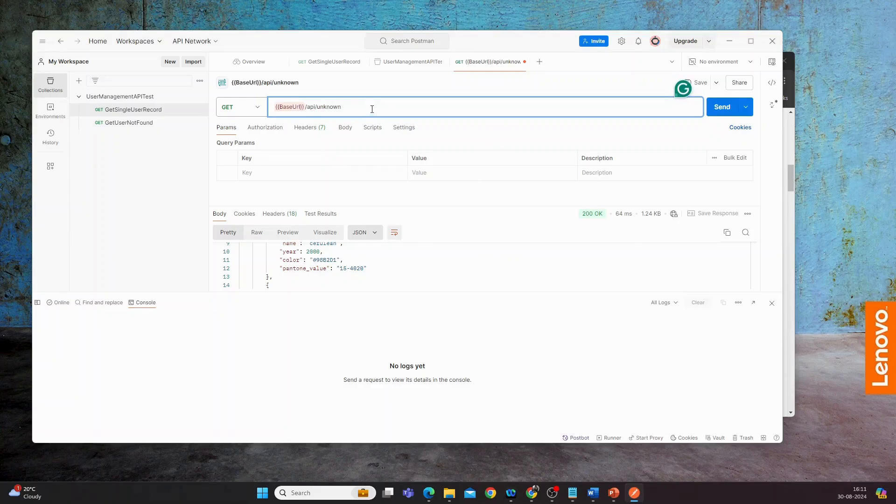
{"action": "mouse_move", "coordinate": [290, 107]}
{"action": "left_click", "coordinate": [722, 108]}
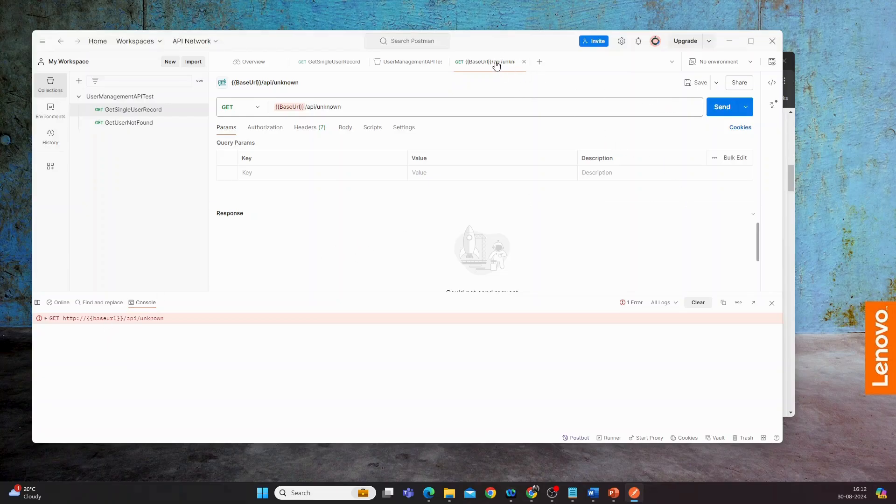
Save the request as {{BaseUrl}}/api/unknown in the UserManagementAPITest collection and inspect how BaseUrl resolves in its URL
{"action": "left_click", "coordinate": [695, 83]}
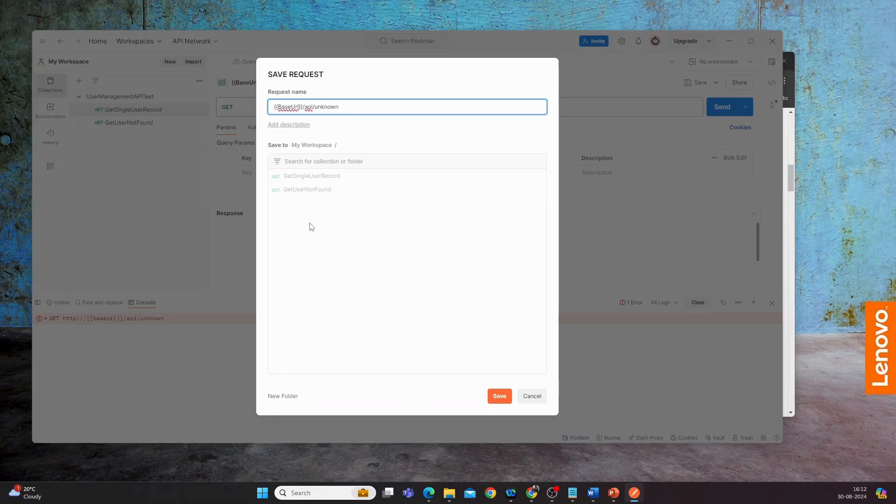
{"action": "left_click", "coordinate": [498, 396]}
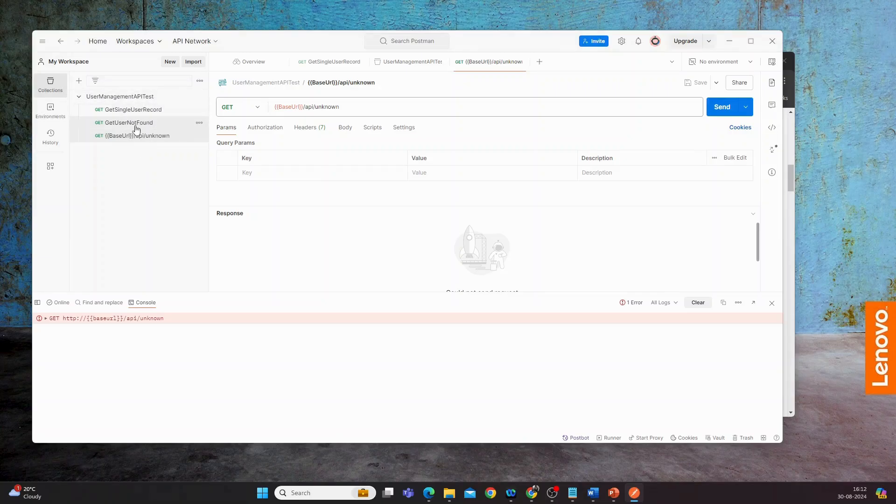
{"action": "mouse_move", "coordinate": [292, 107]}
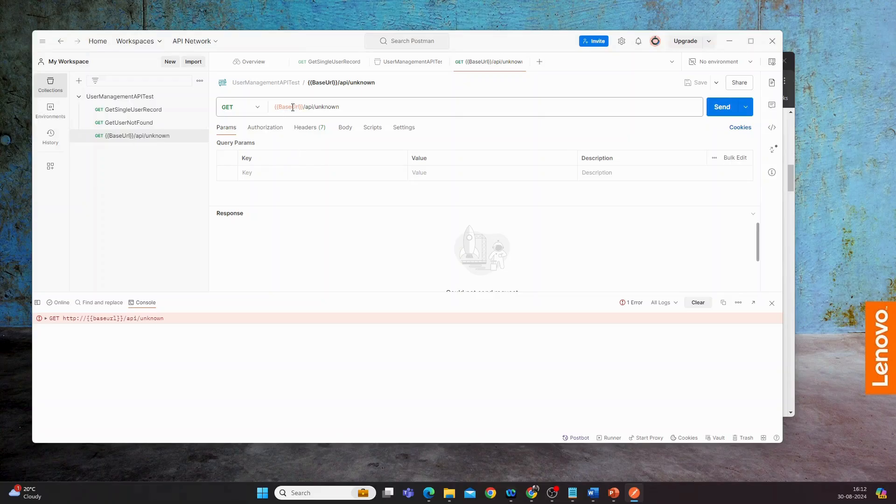
{"action": "mouse_move", "coordinate": [293, 108]}
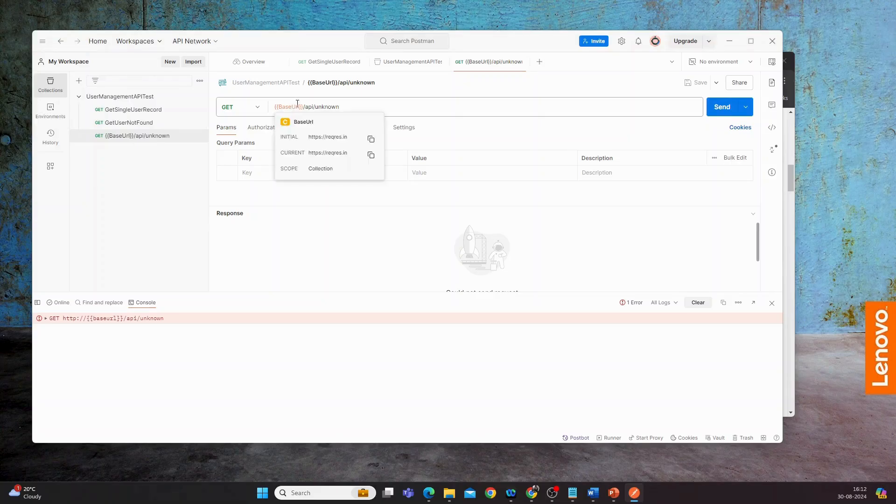